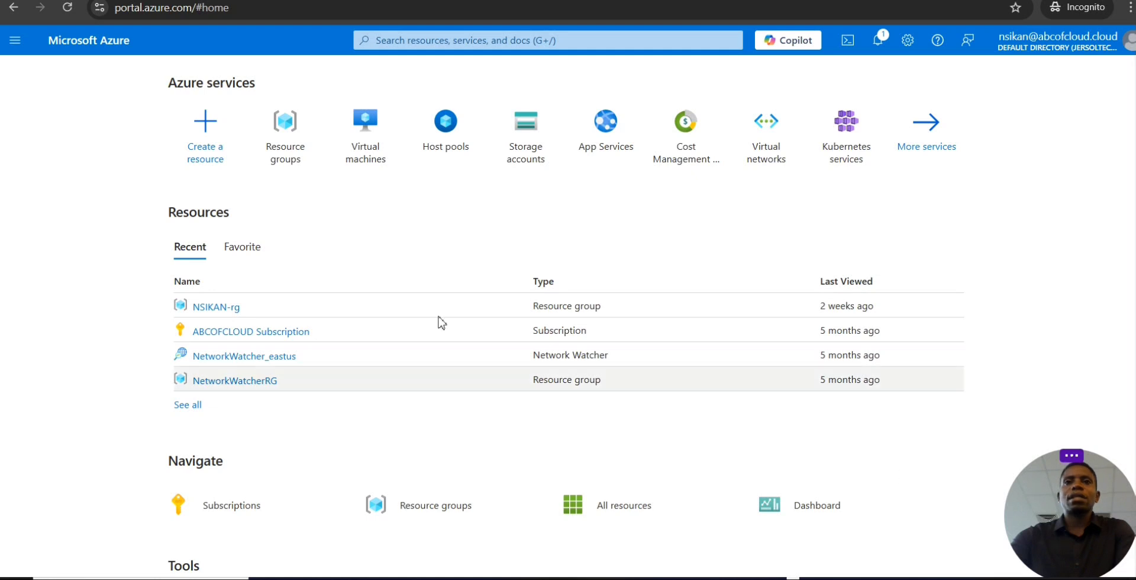
- Start a new resource group under ABCOFCLOUD Subscription and name it OURFIRSTCLASSRG
click(290, 149)
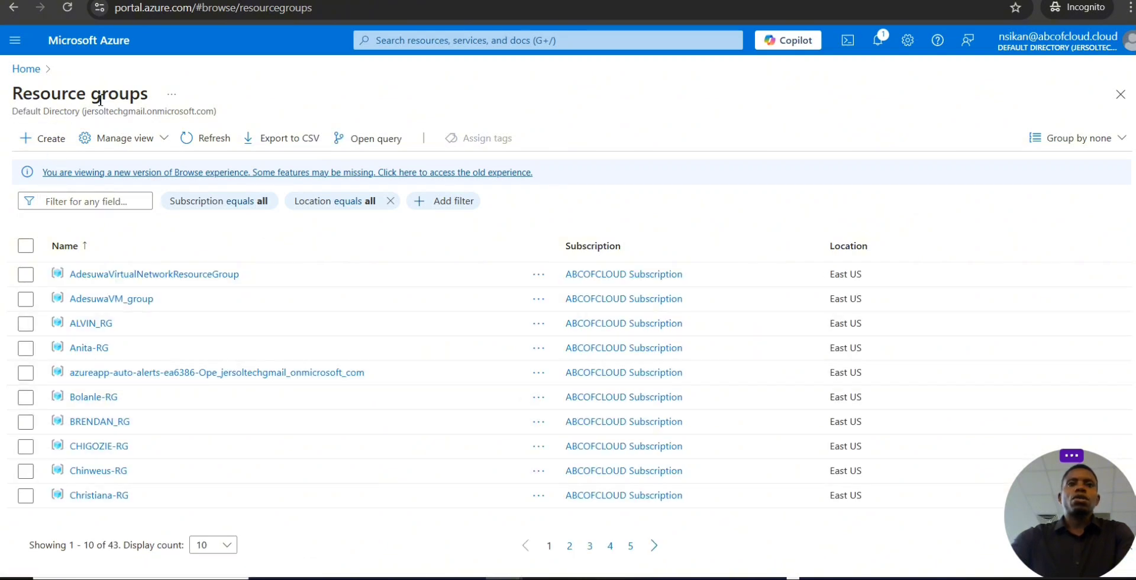
drag(146, 98, 11, 93)
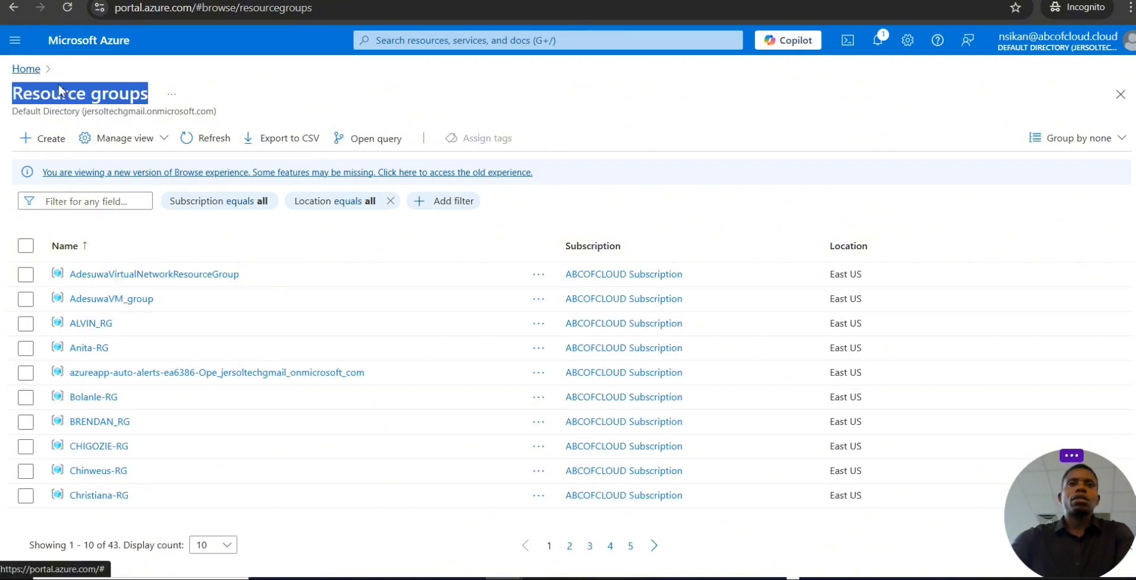
click(55, 144)
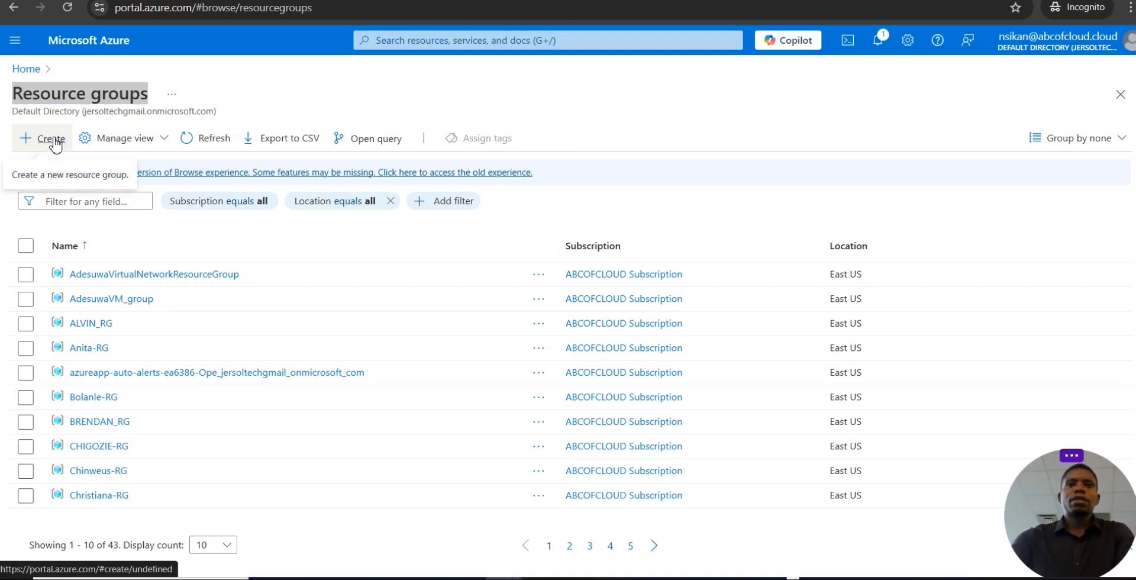
click(55, 144)
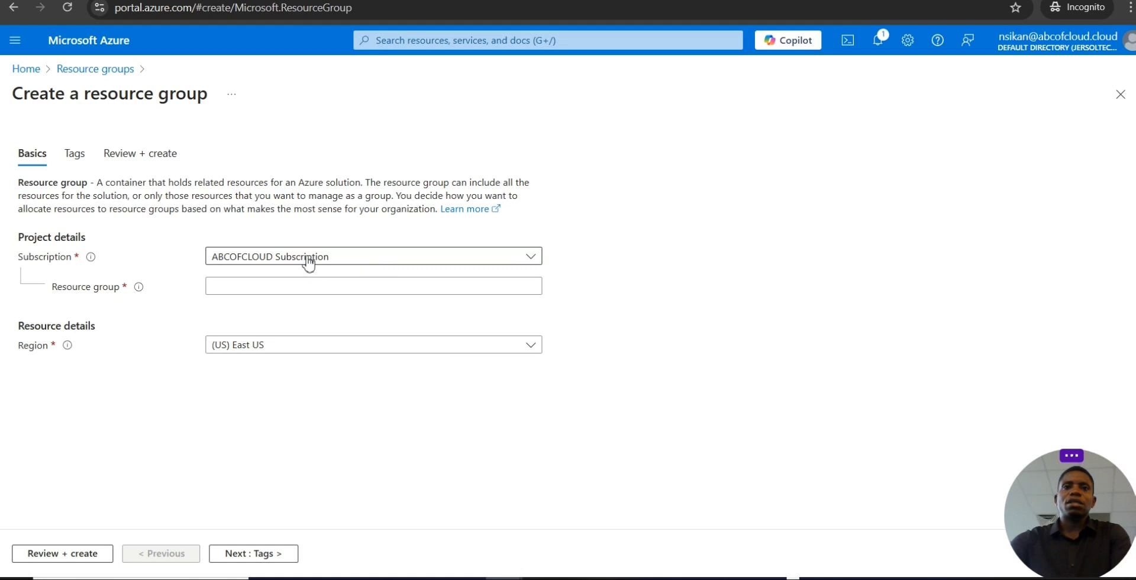
click(230, 287)
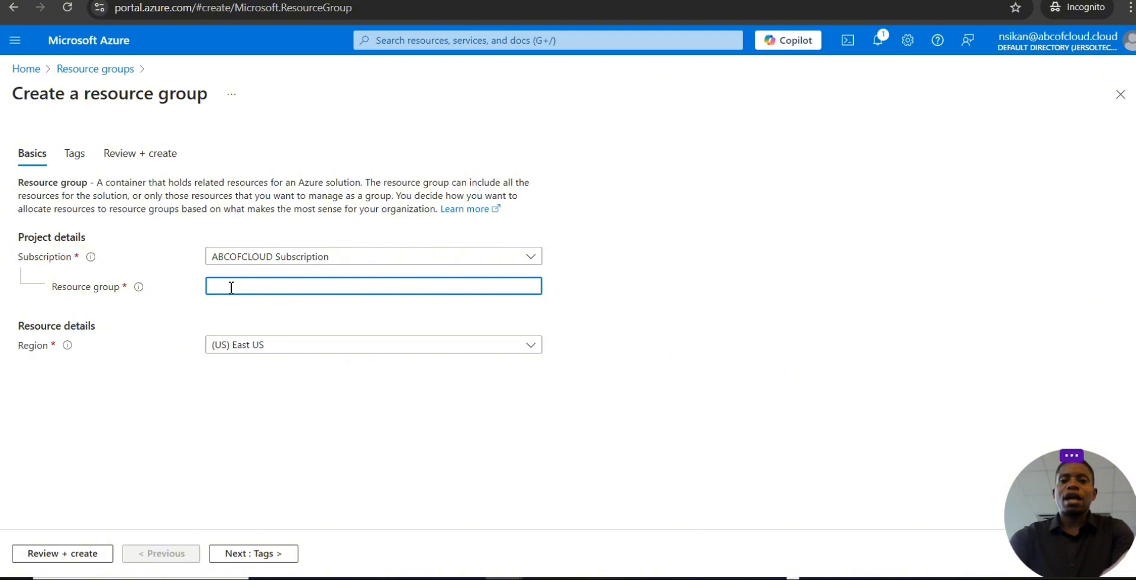
text(OUR)
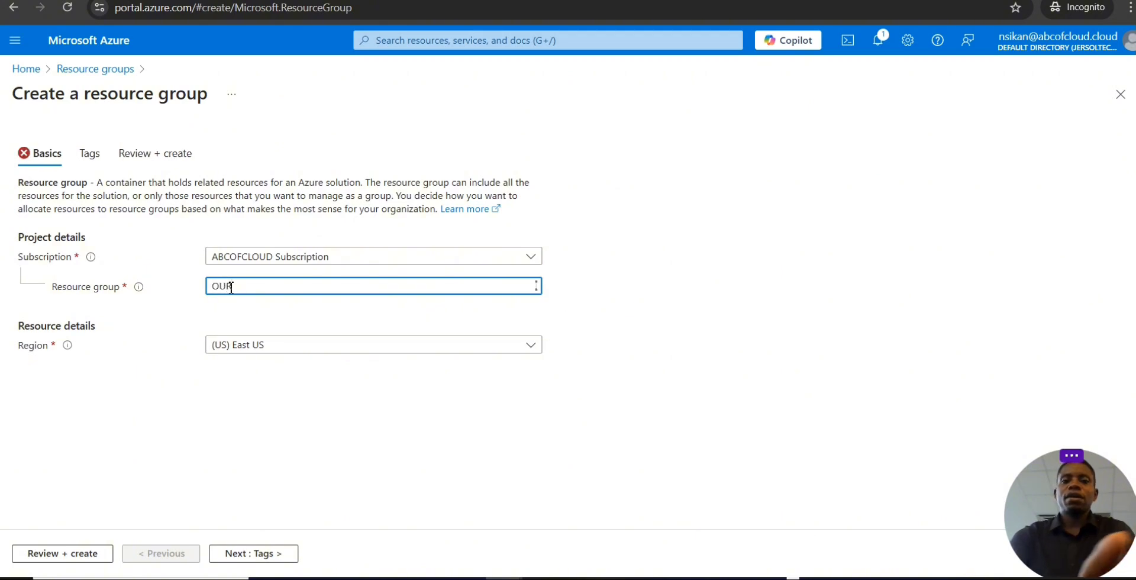
text(FIRSTC)
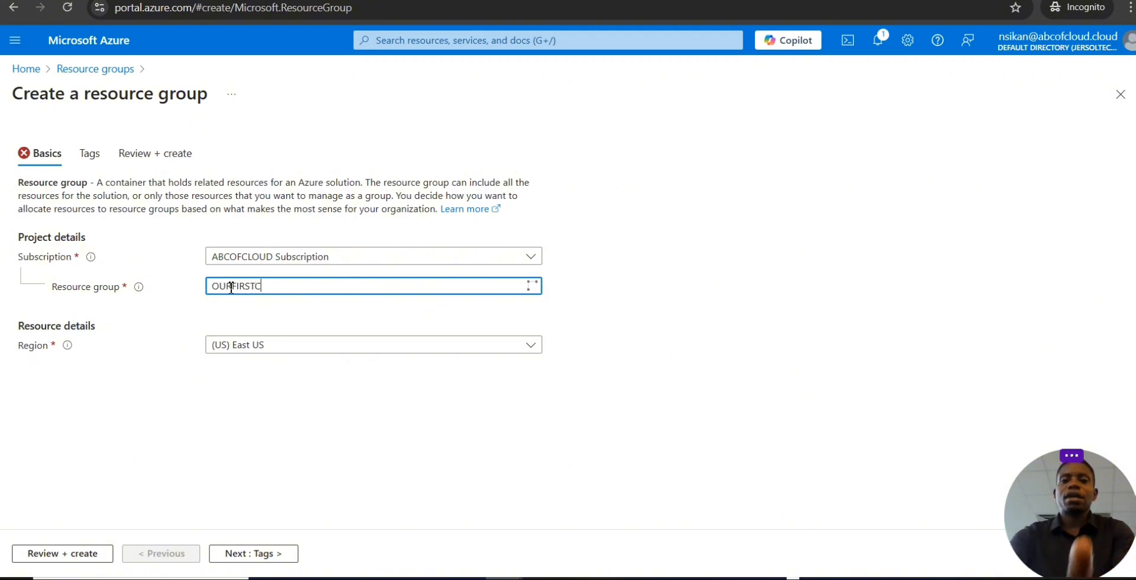
text(LASS)
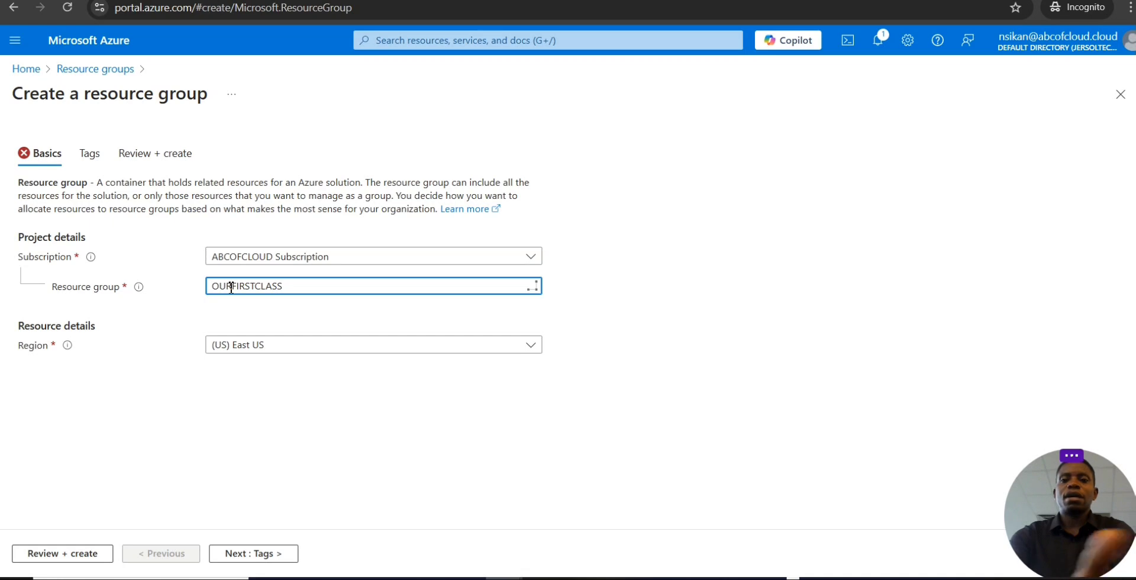
text(RG)
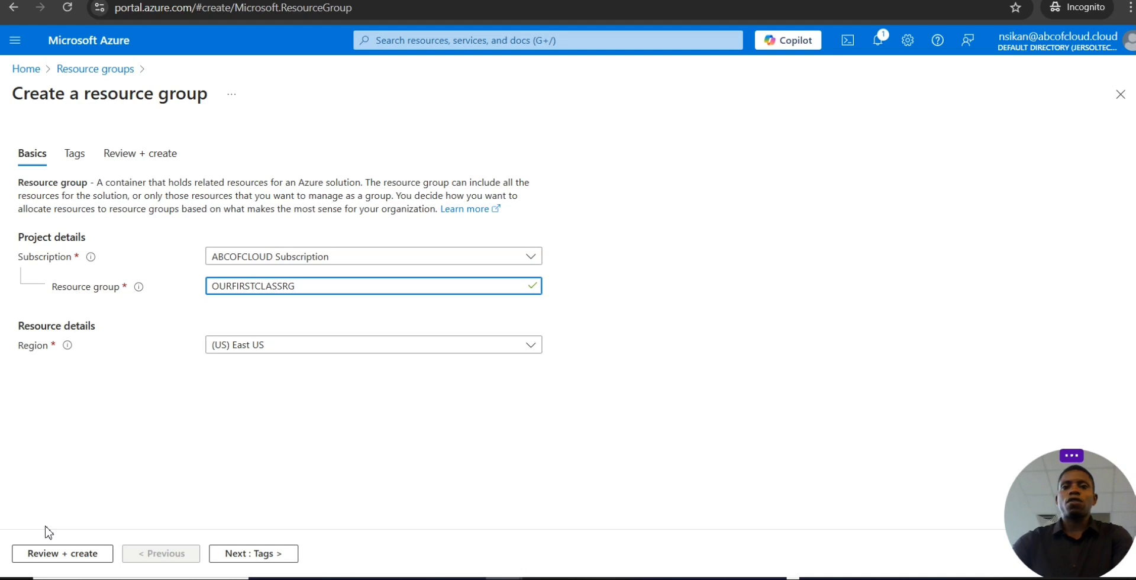
- Check the region options, keeping (US) East US, and review the resource group's settings without adding tags
click(277, 346)
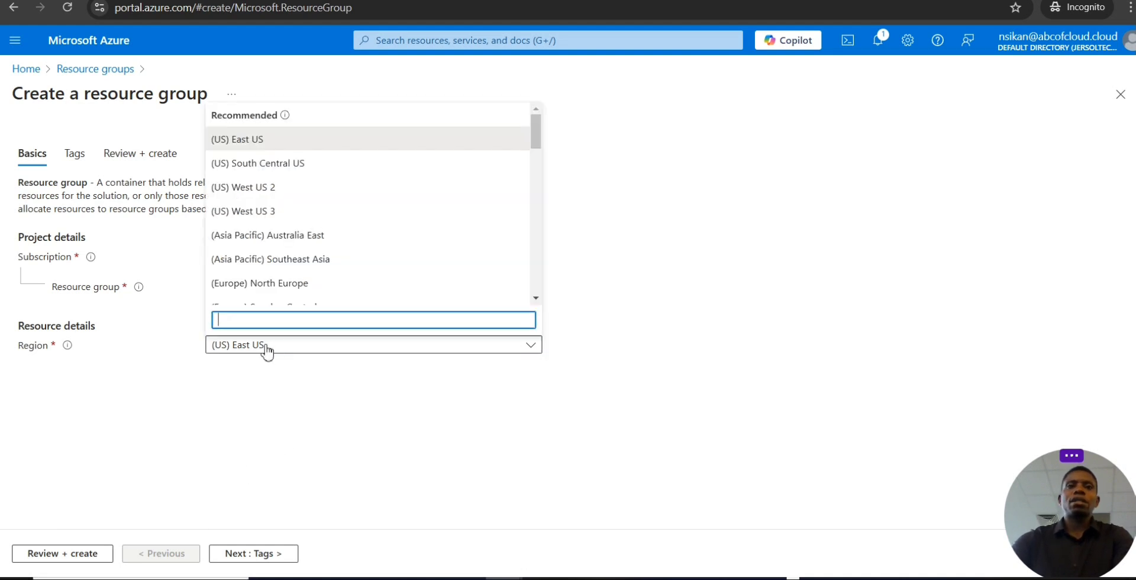
click(268, 349)
click(237, 556)
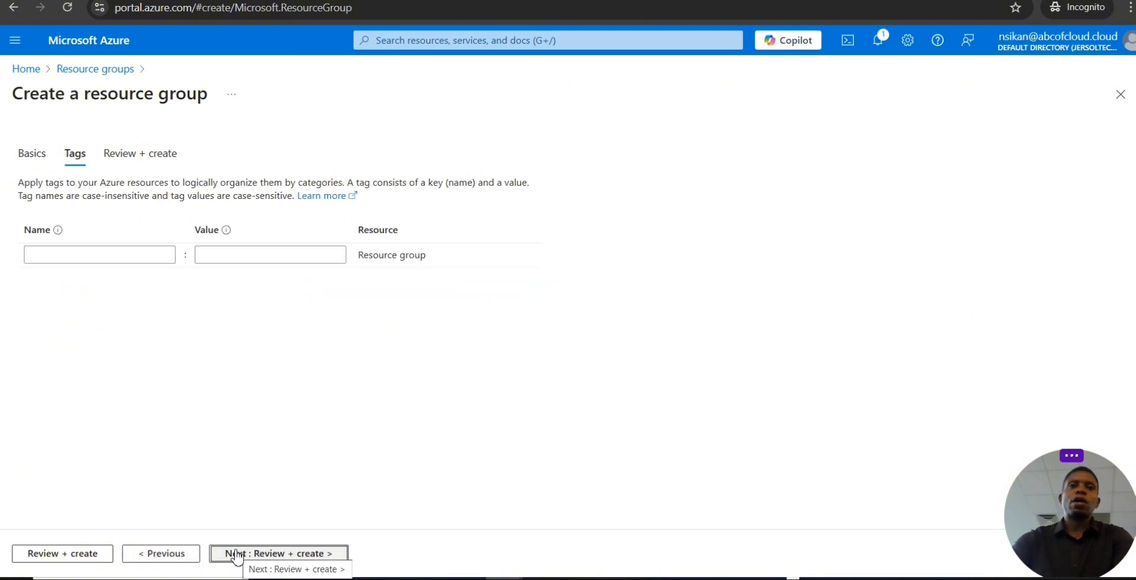
click(252, 557)
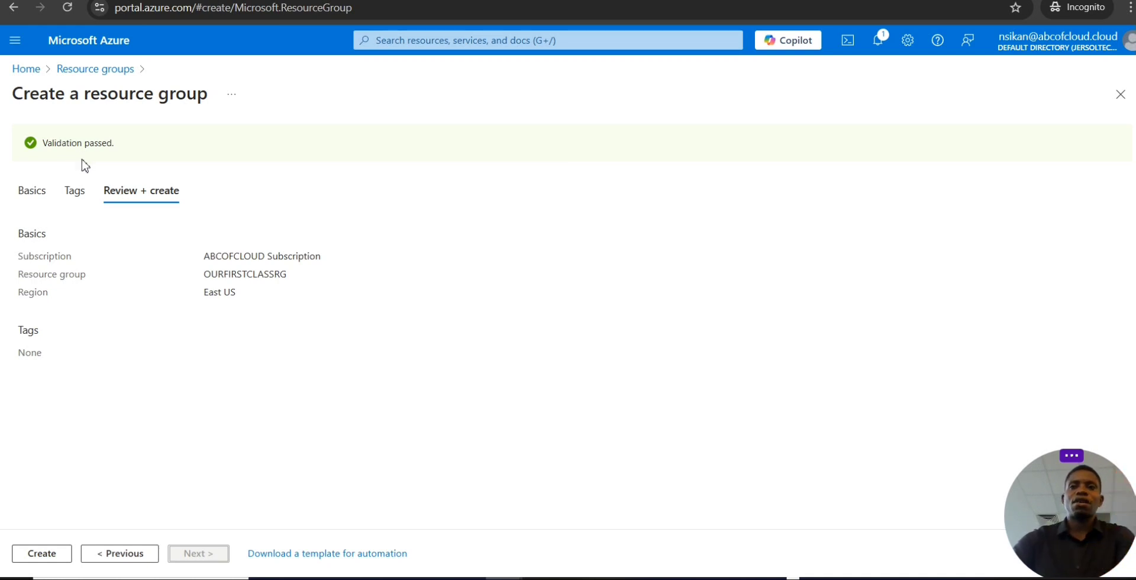
- Try to validate the resource group with the name changed to OURFIRSTCLASSRG GJGKFDKK
click(146, 556)
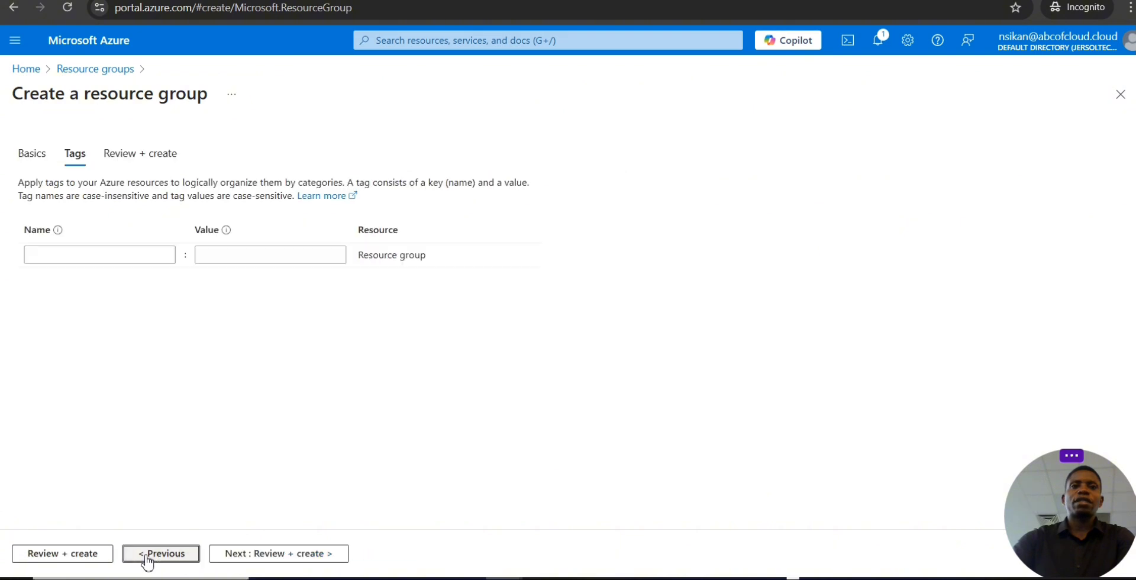
click(147, 556)
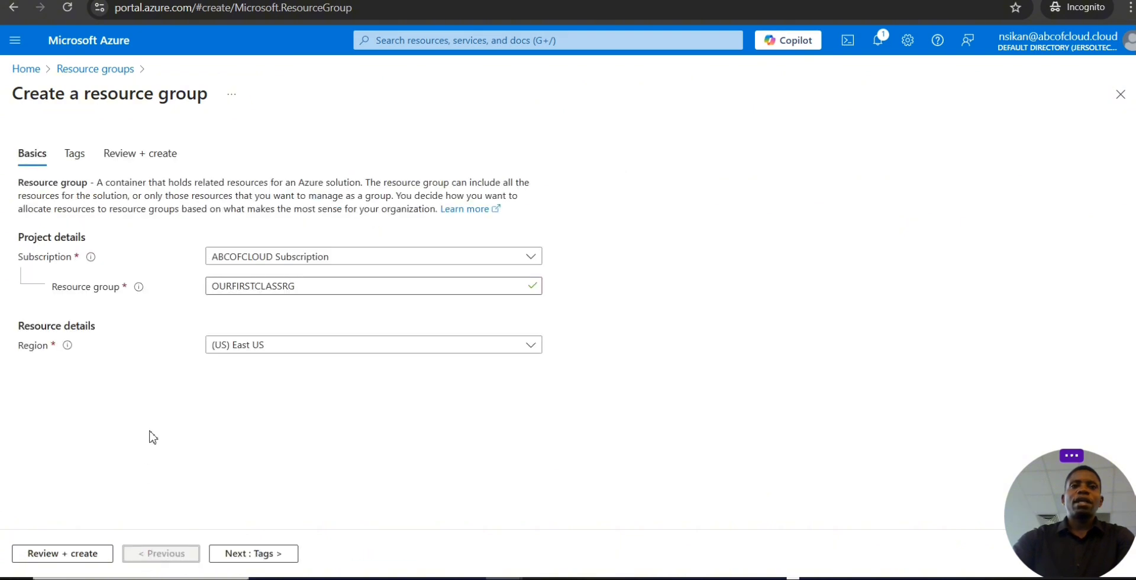
click(297, 287)
text(GJGKFDKK)
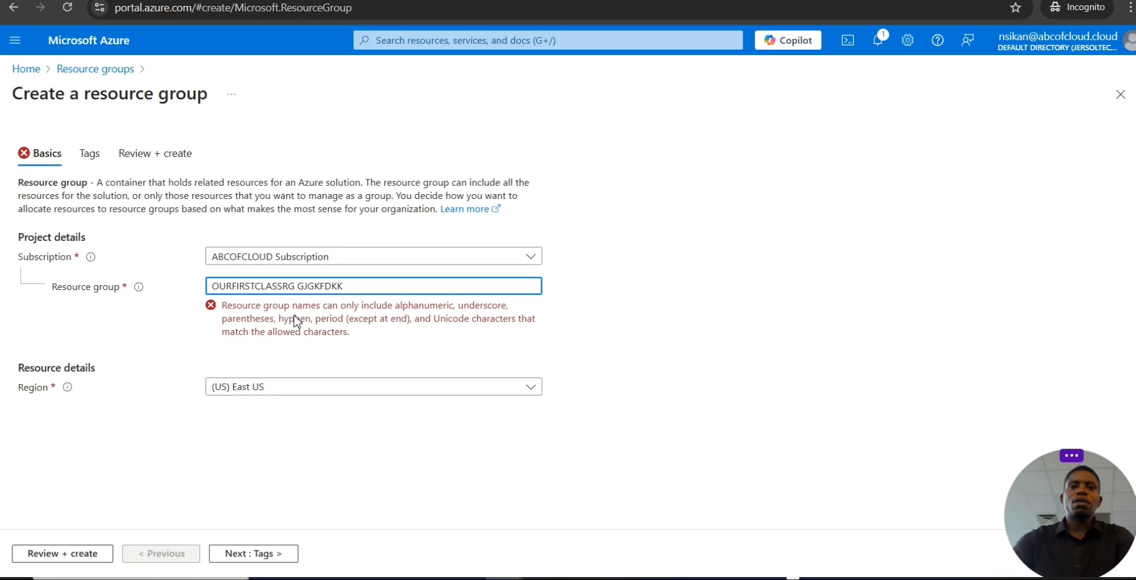
click(246, 554)
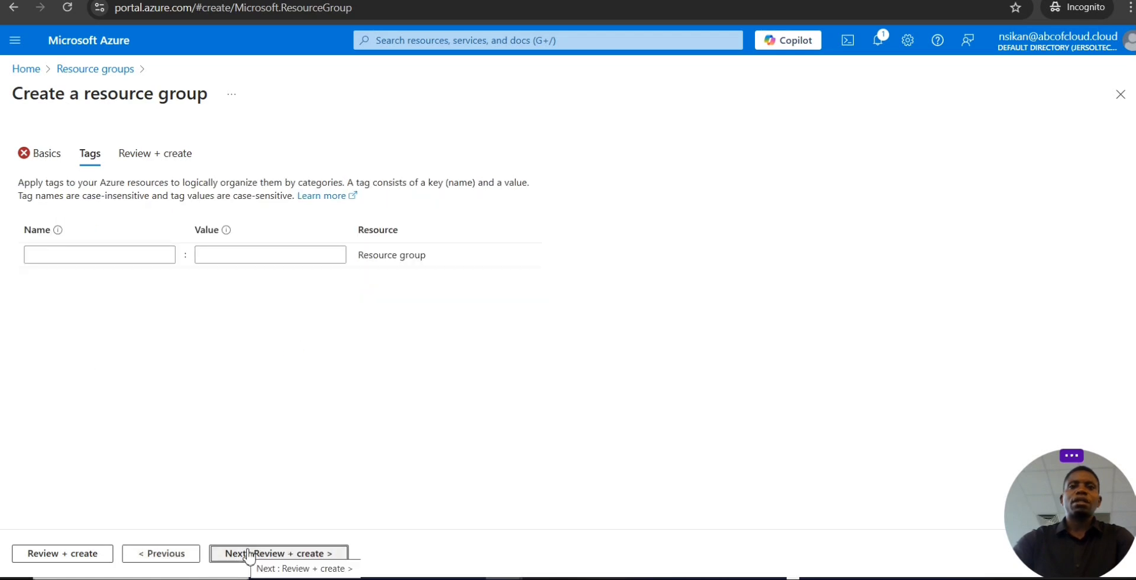
click(247, 555)
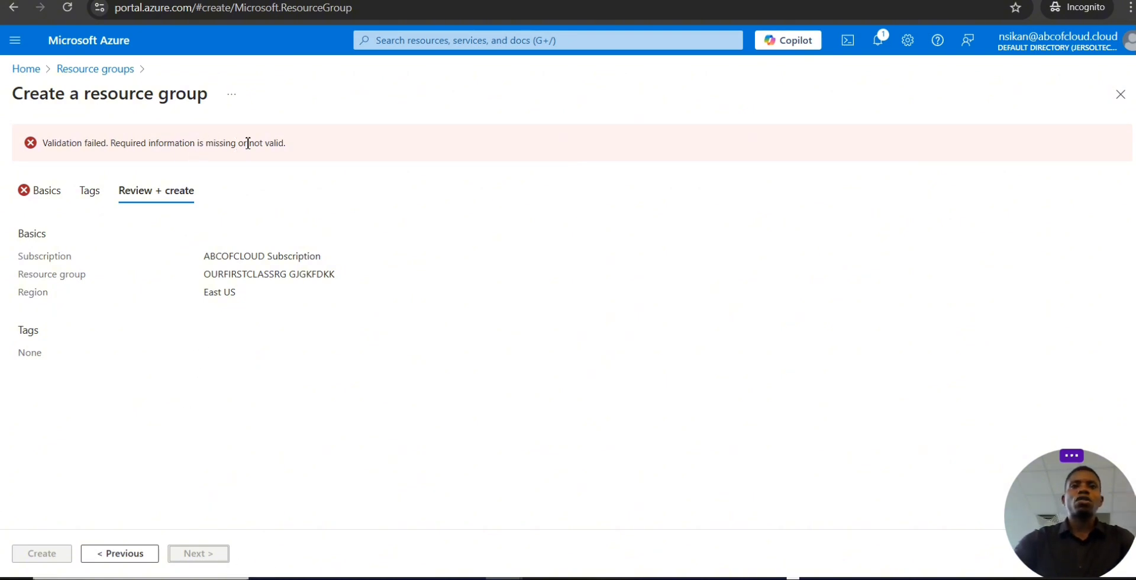
- Return to the basic settings and correct the resource group's name to OURFIRSTCLASS_RG
click(116, 554)
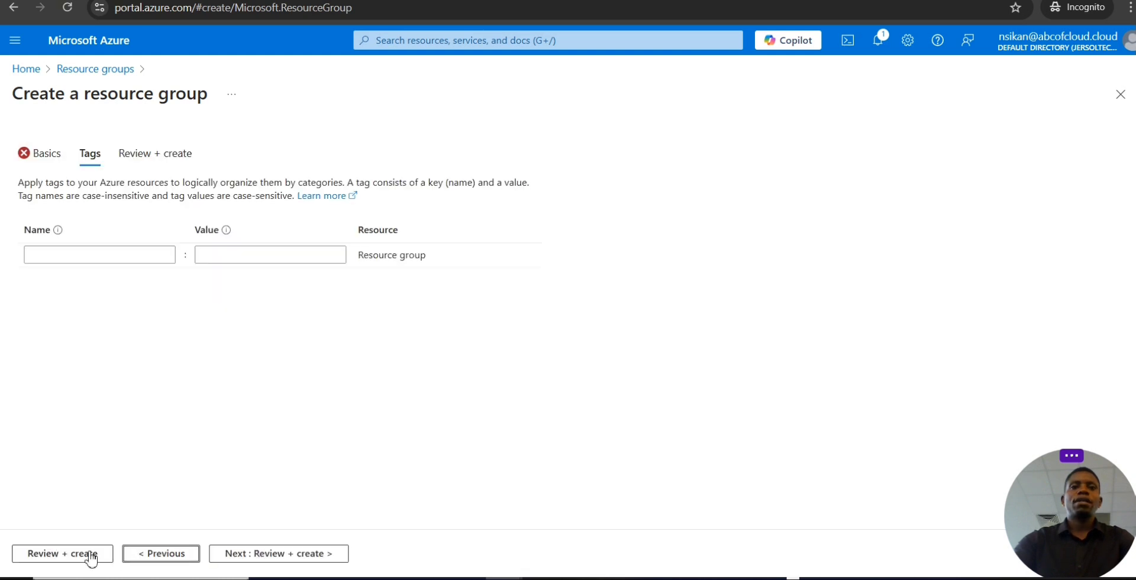
click(166, 560)
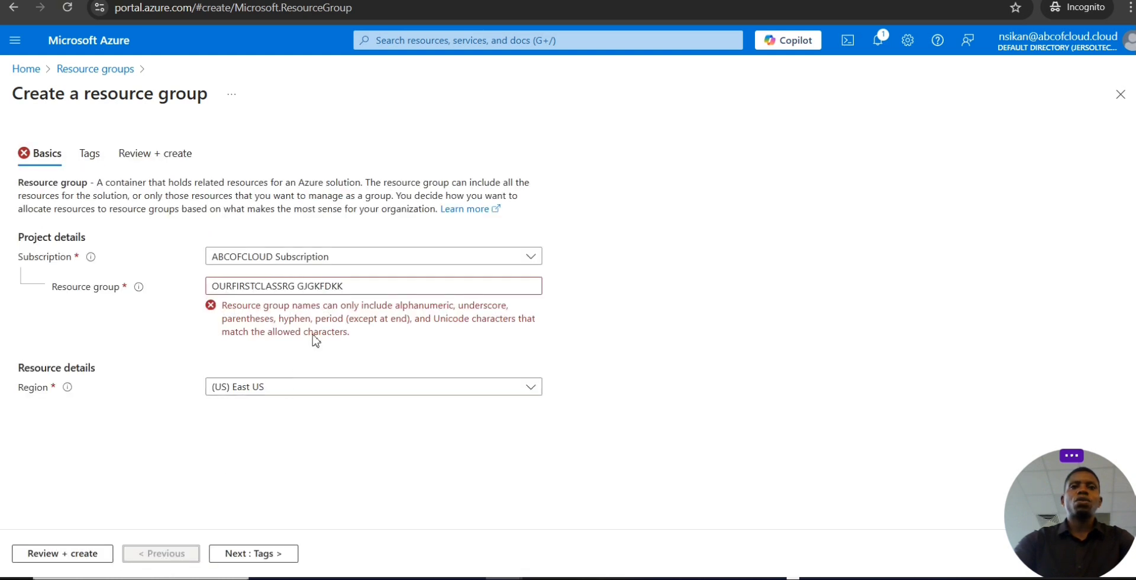
click(347, 281)
key(BackSpace)
key(BackSpace)
key(BackSpace)
key(BackSpace)
key(BackSpace)
key(BackSpace)
key(BackSpace)
key(BackSpace)
key(BackSpace)
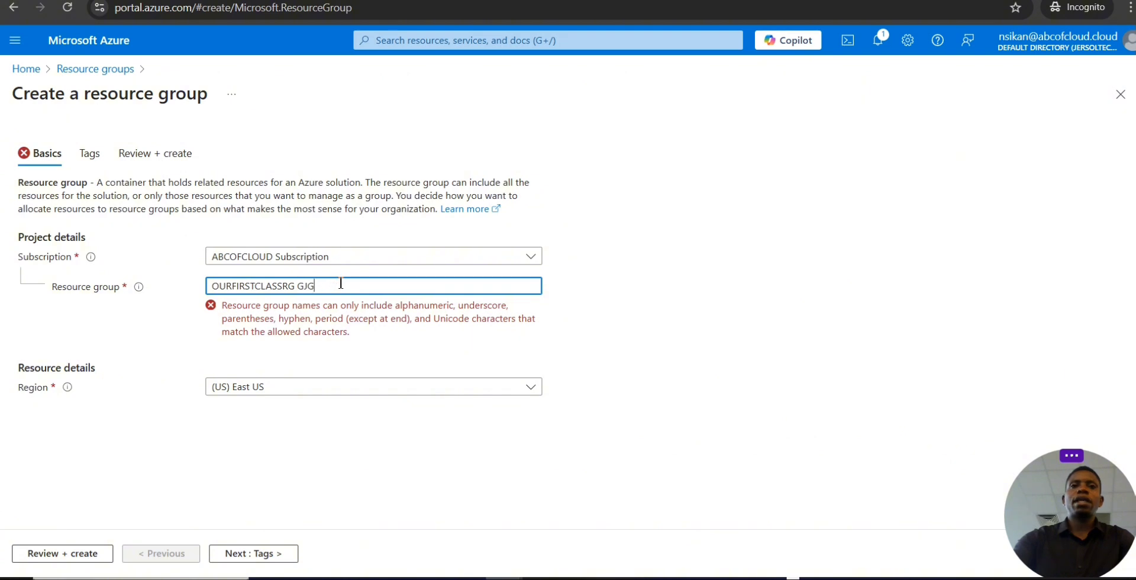
key(Left)
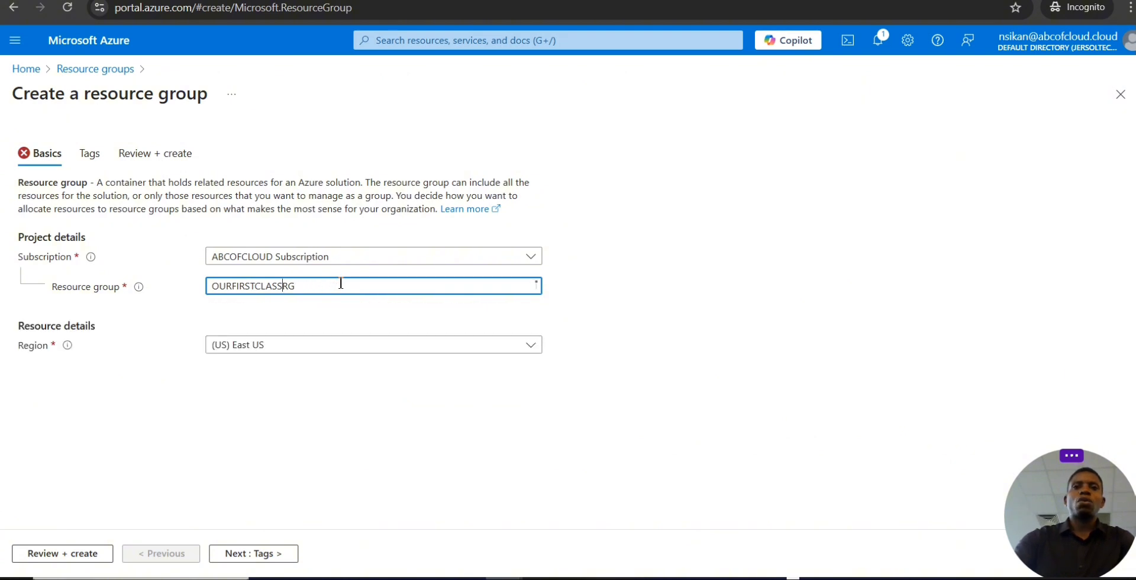
text(_)
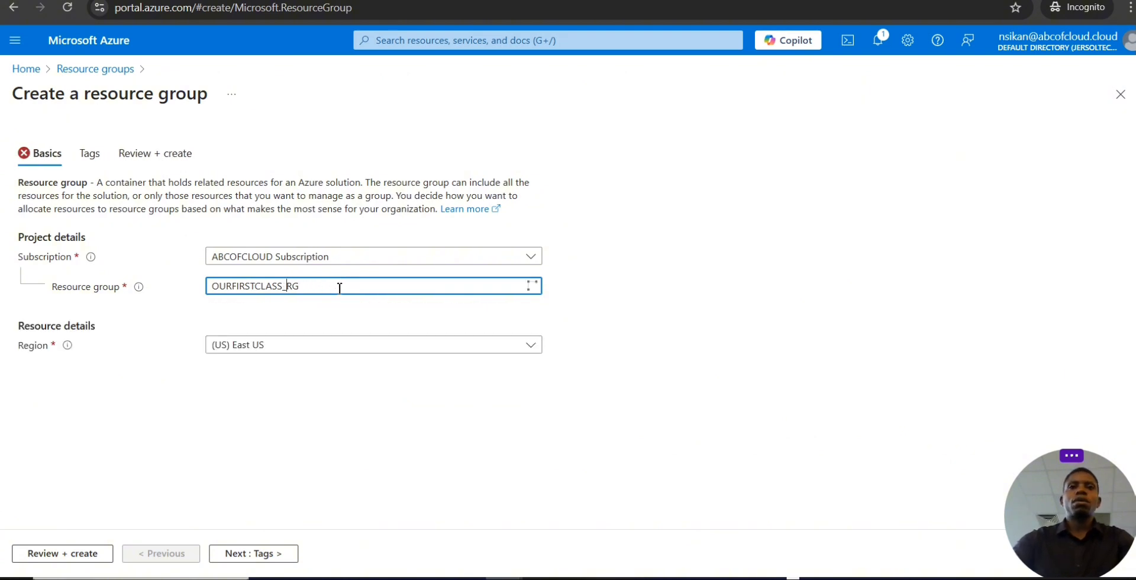
- Leave the tags empty and validate the resource group's final settings
click(238, 554)
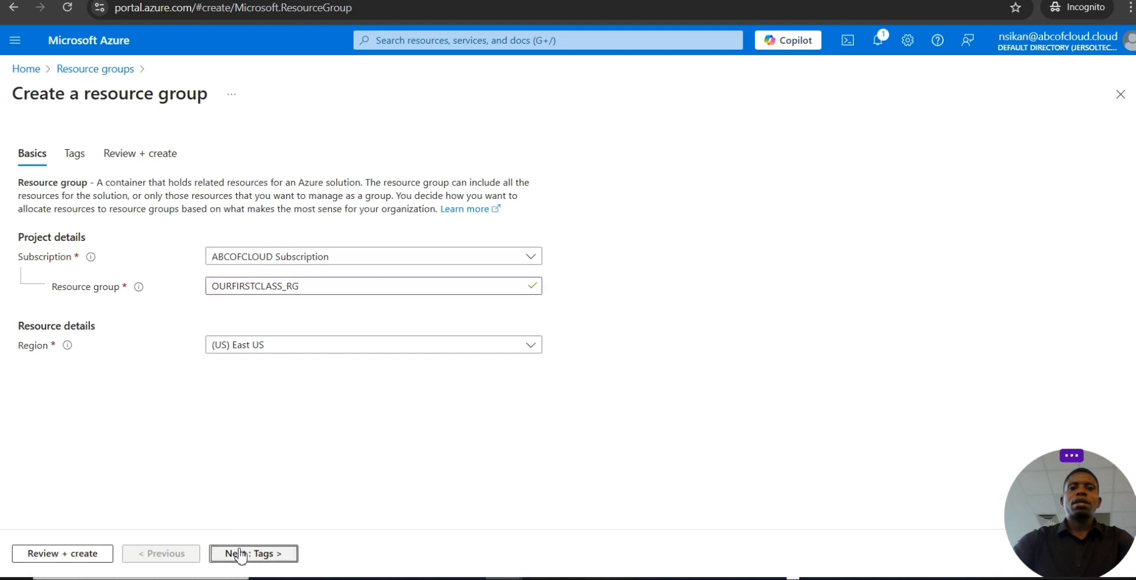
click(242, 555)
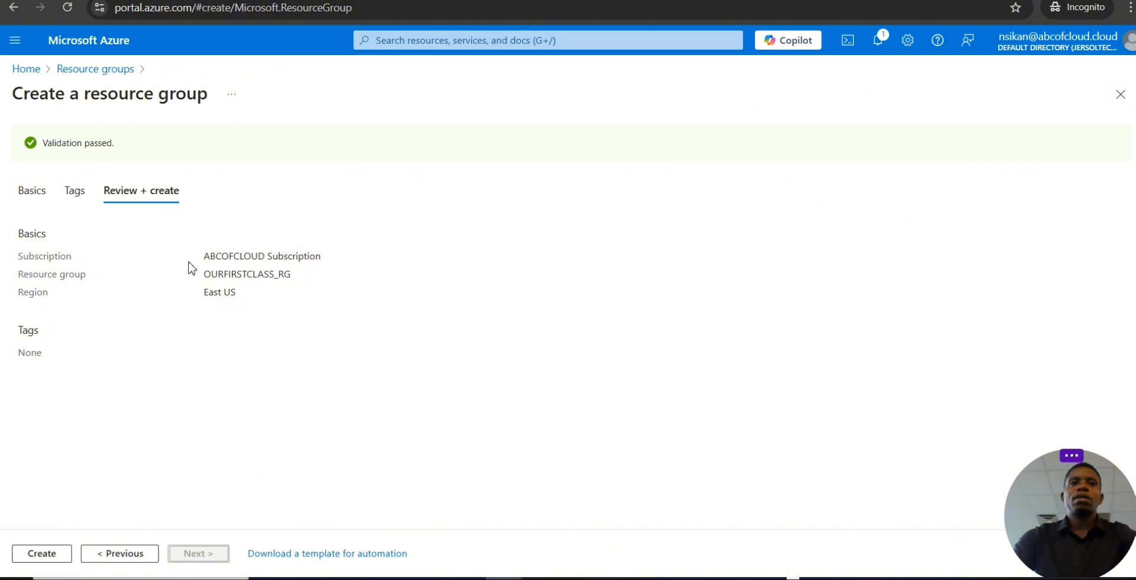
drag(147, 140, 42, 142)
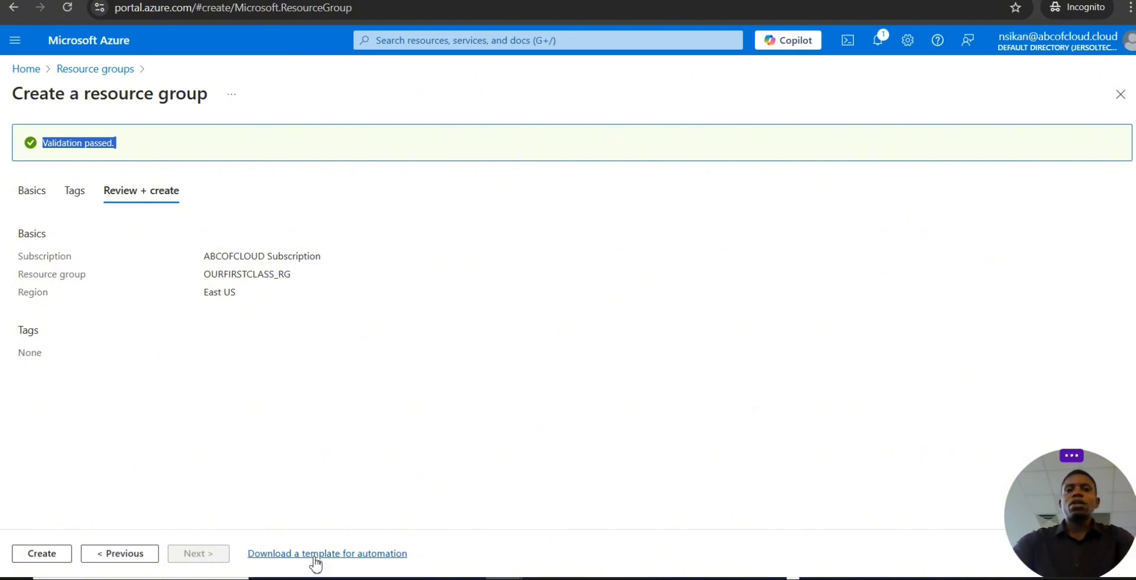
- Download the resource group's automation template as template.zip to the Downloads folder and return to the review
click(315, 558)
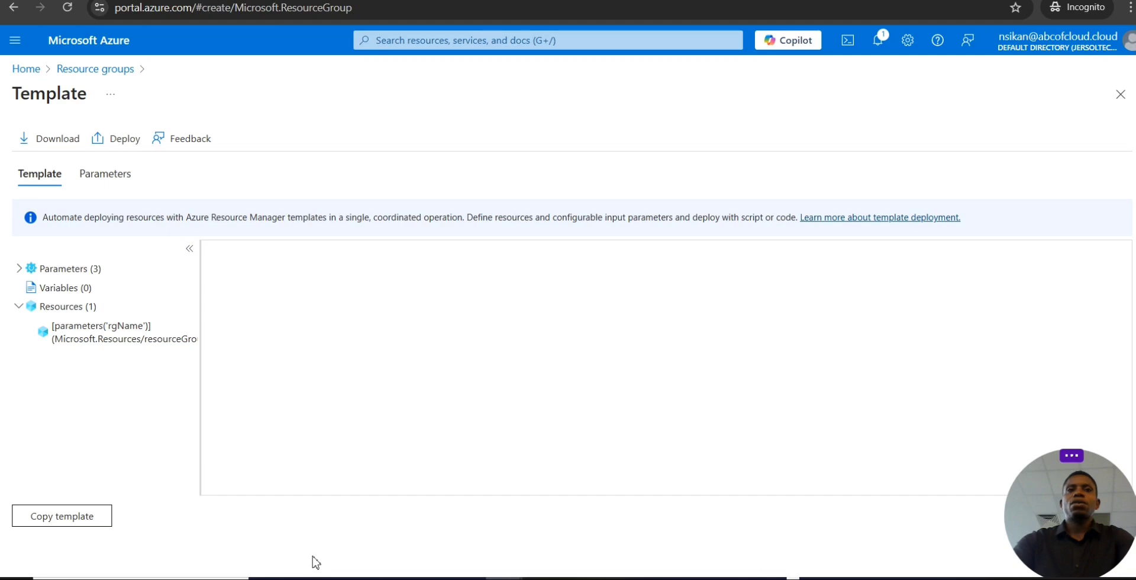
click(76, 140)
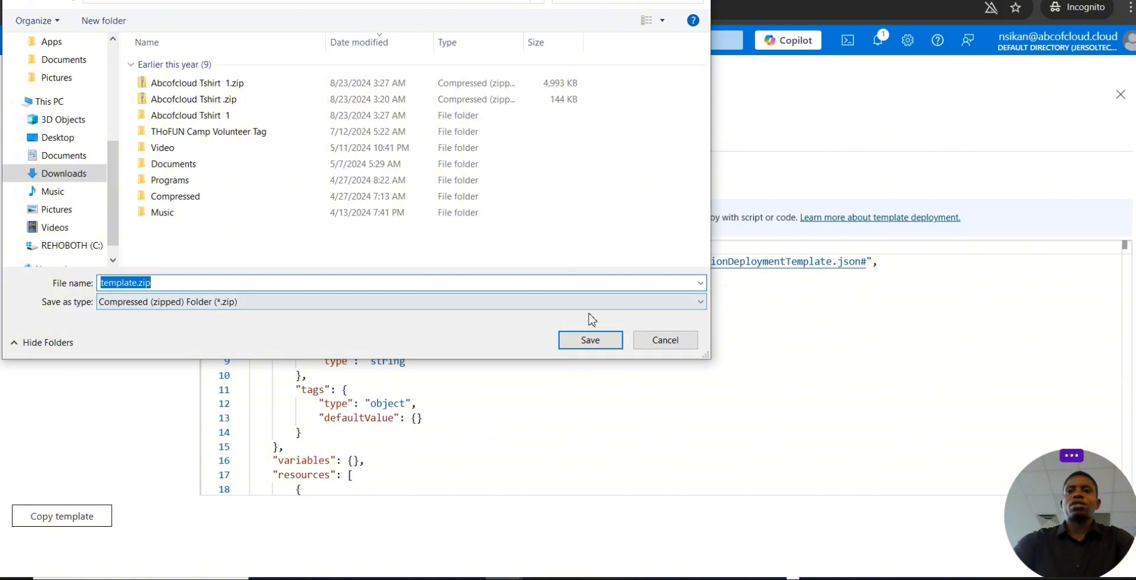
click(584, 340)
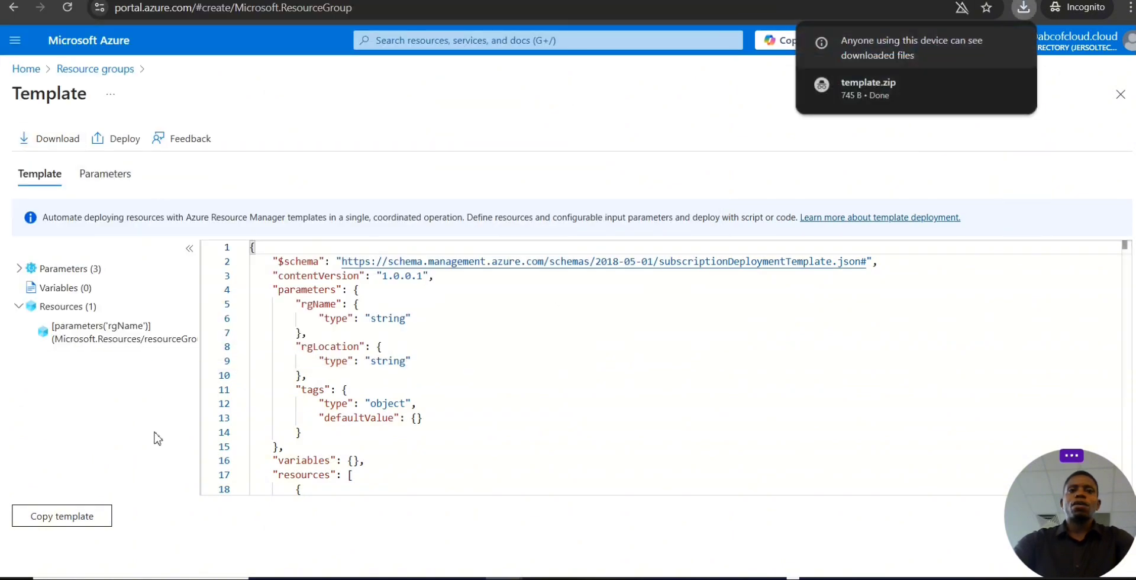
click(1120, 94)
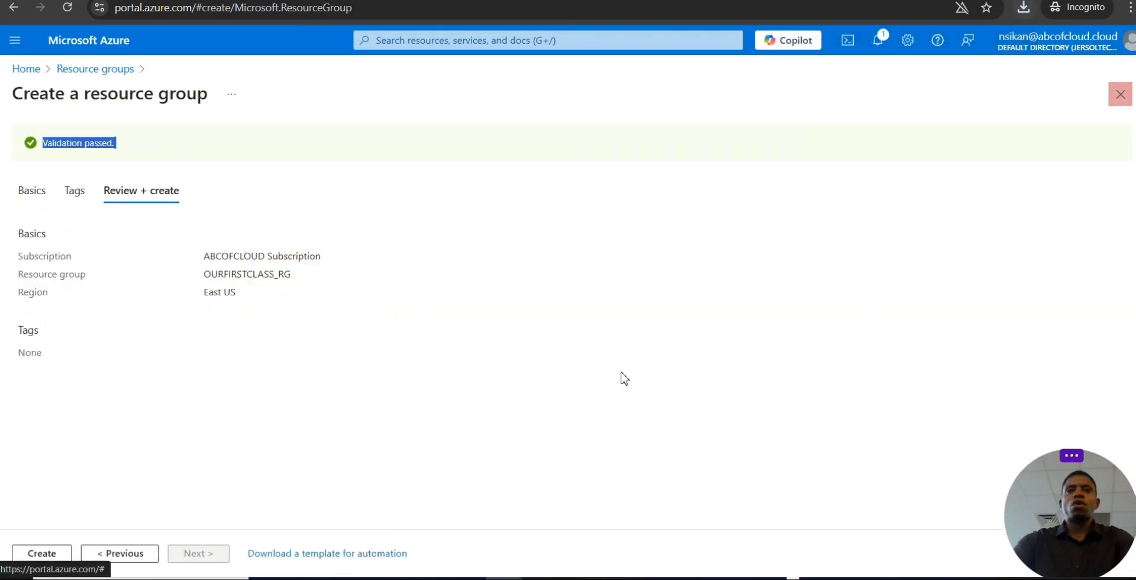
- Create the resource group OURFIRSTCLASS_RG and open its overview
click(46, 561)
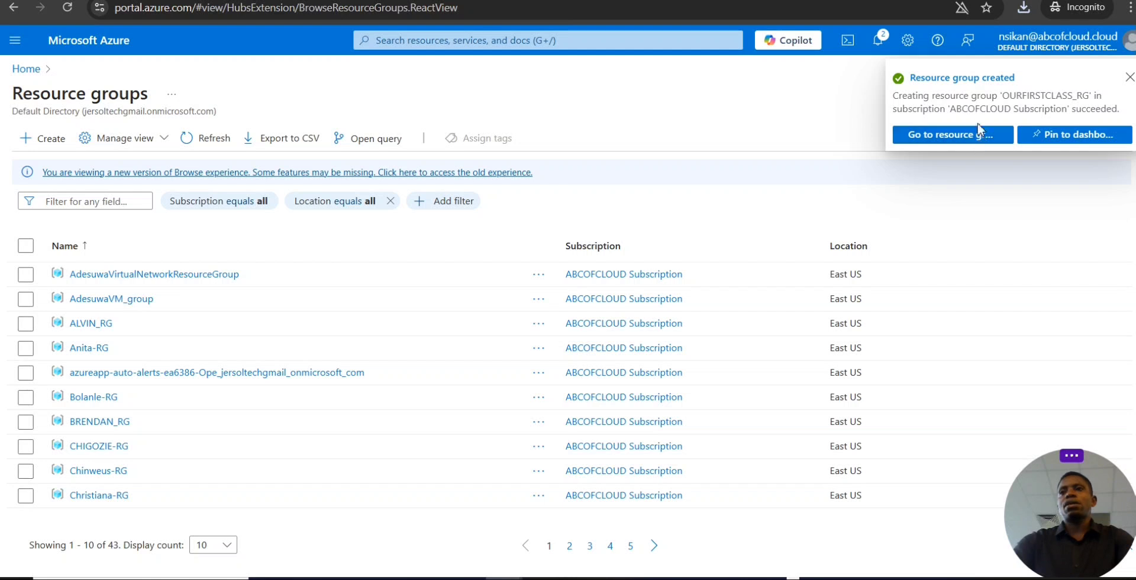
click(945, 147)
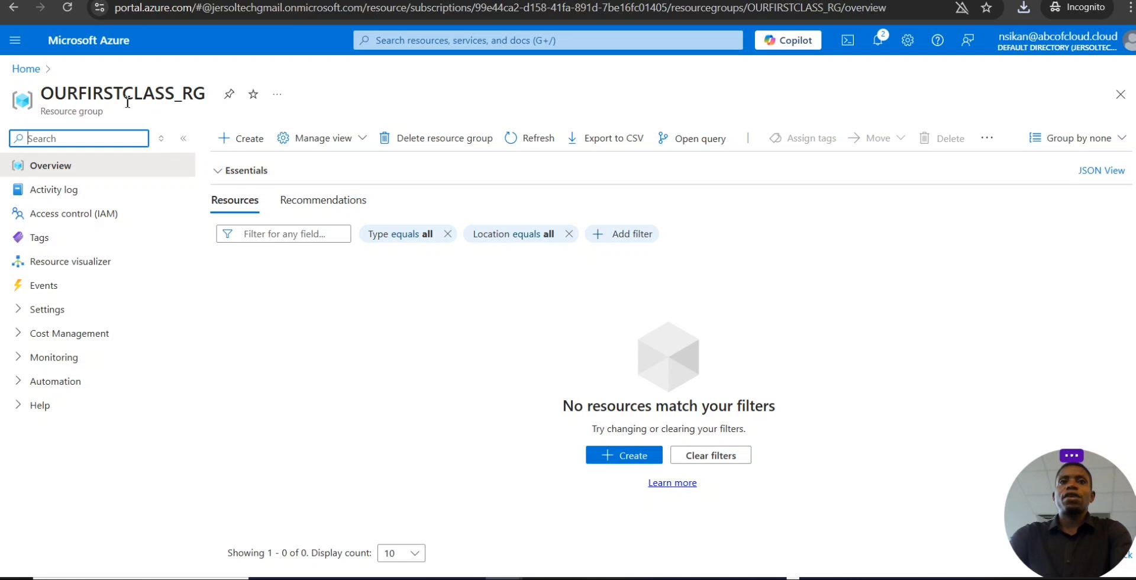
- Start adding a resource to the empty resource group and search the Marketplace for virtual network
click(607, 459)
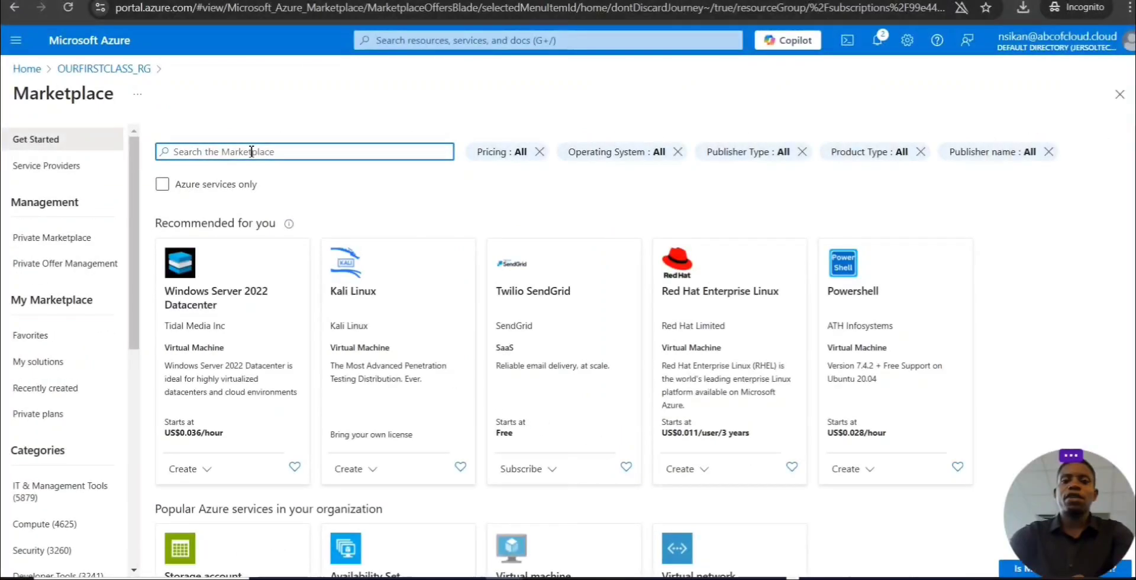
text(VIR)
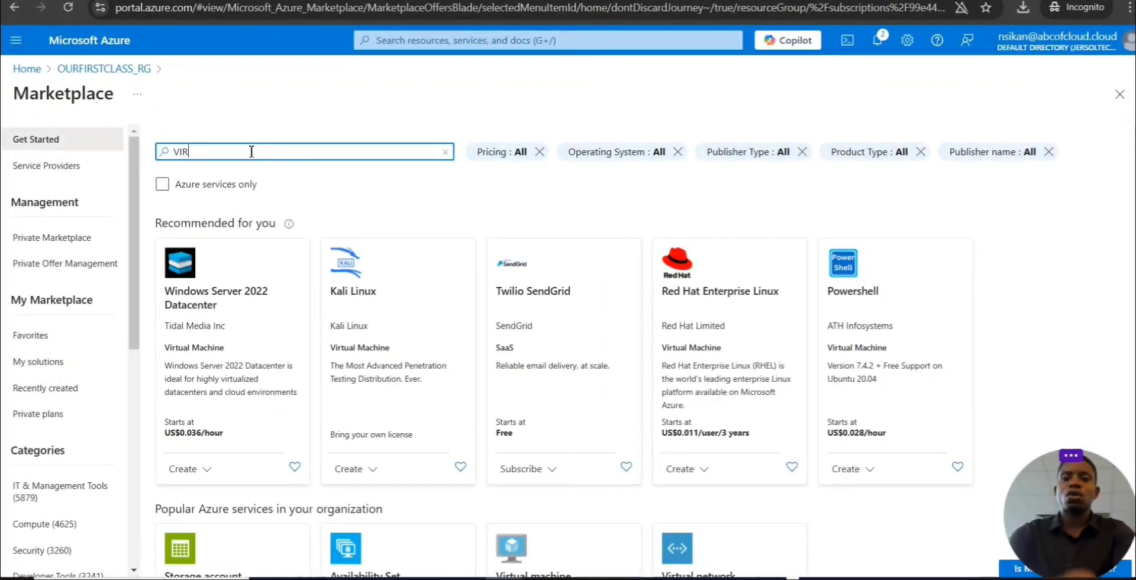
text(TUAL NET)
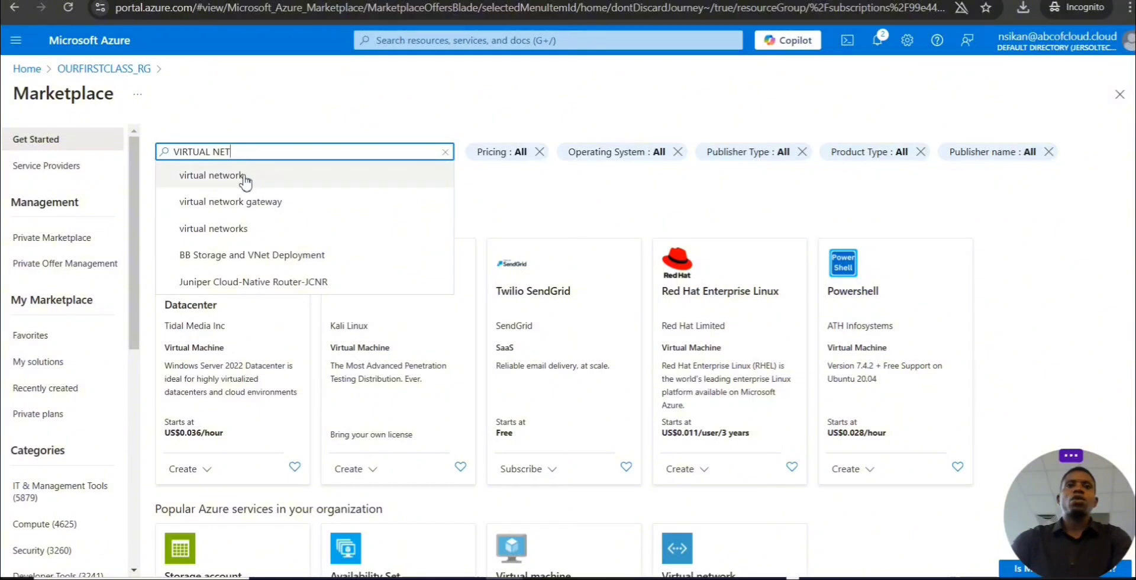
click(244, 177)
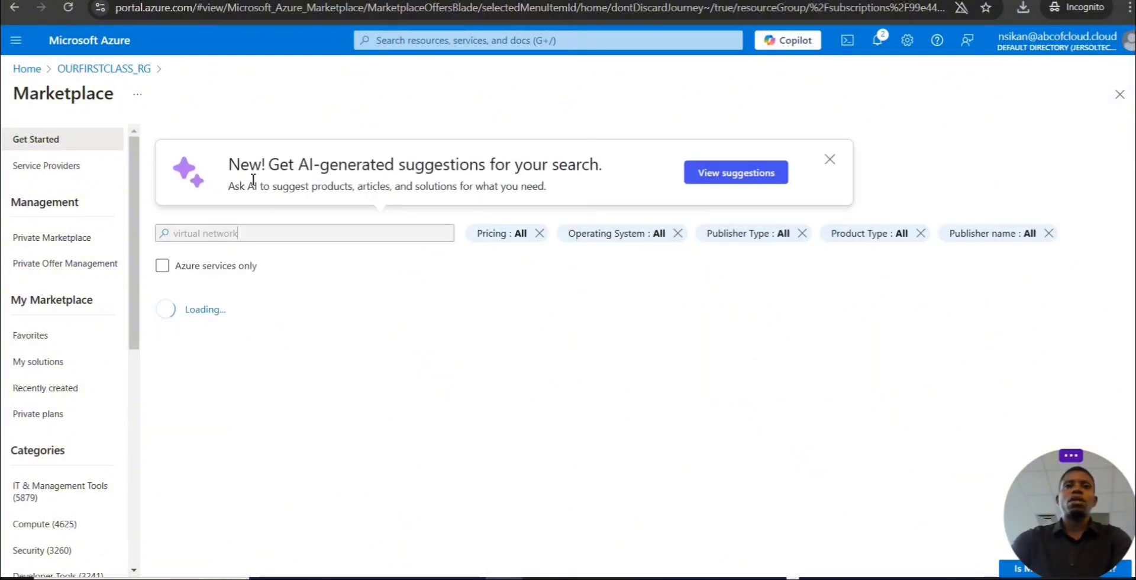
- Dismiss the AI suggestions banner and start creating Microsoft's Virtual network from the Marketplace results with the Virtual network plan
click(830, 160)
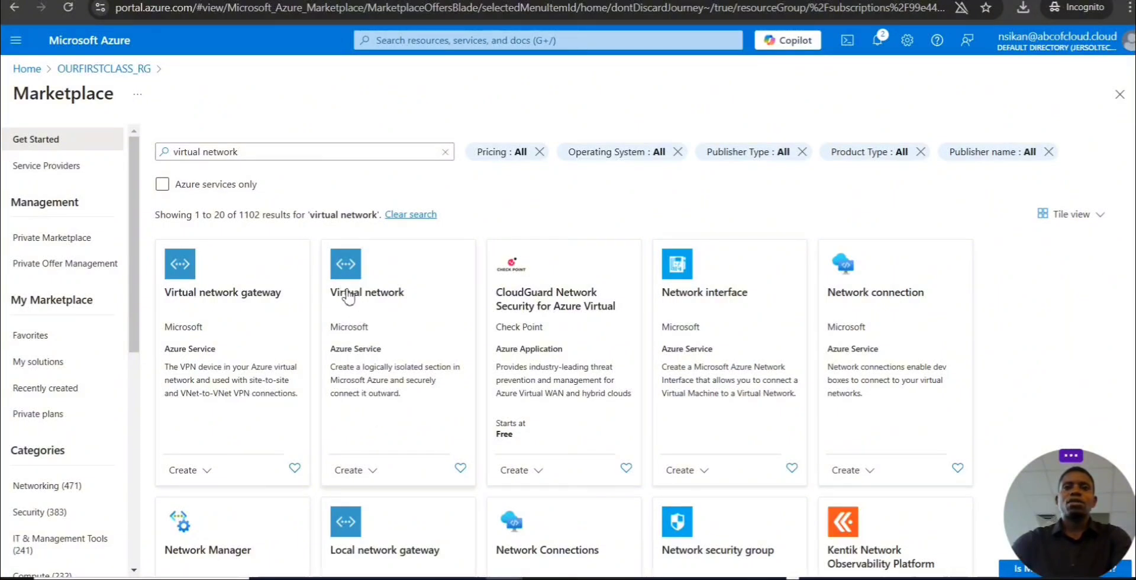
click(357, 471)
click(361, 298)
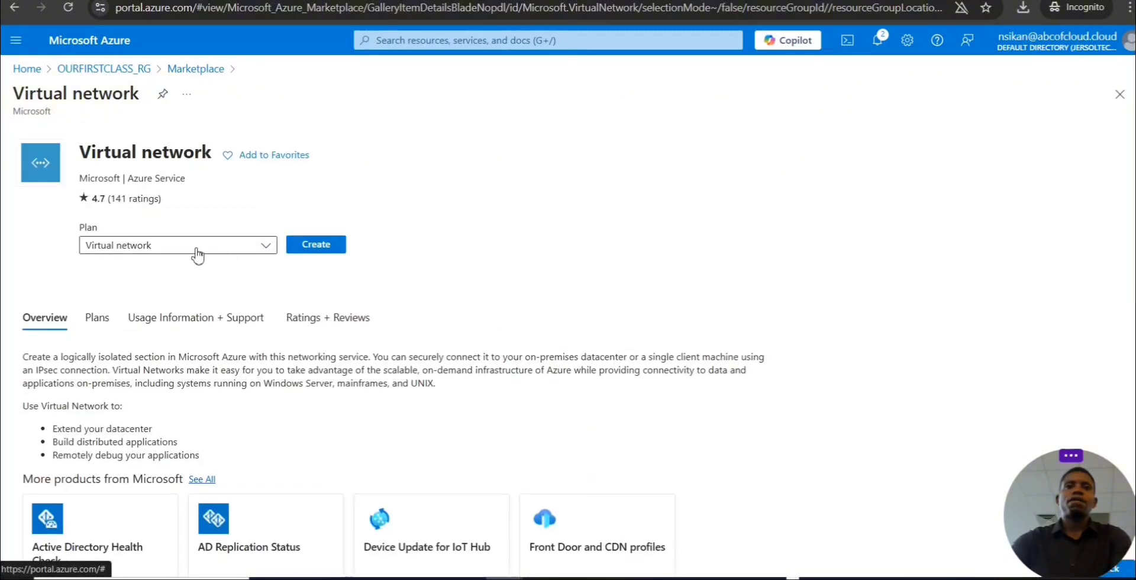
click(308, 247)
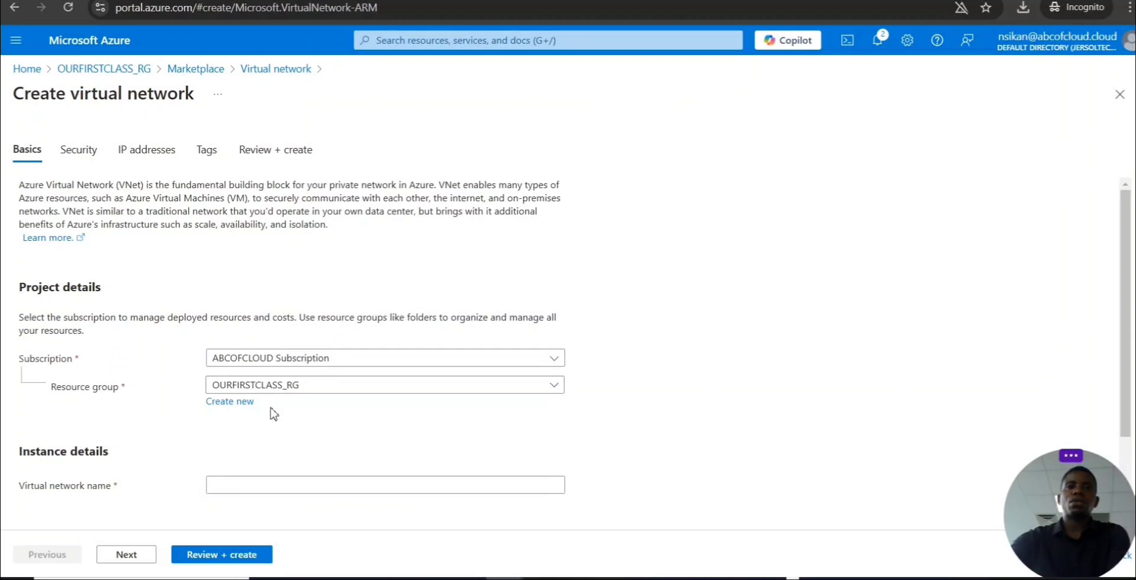
- Name the virtual network ABCVVBJJS, keep the default settings in OURFIRSTCLASS_RG, and review and create it
click(253, 484)
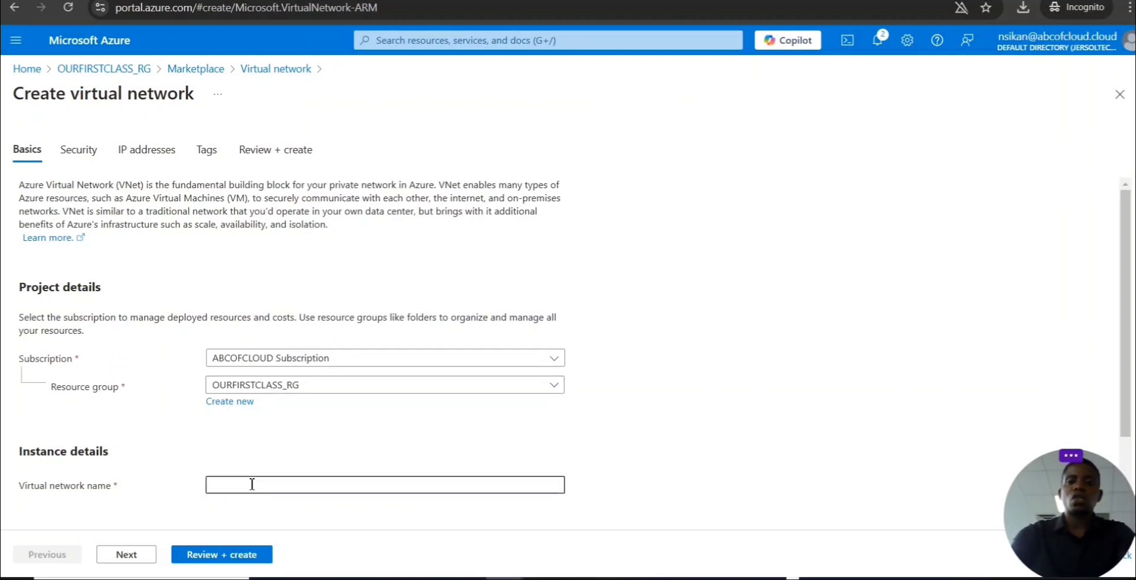
text(ABCVVBJS)
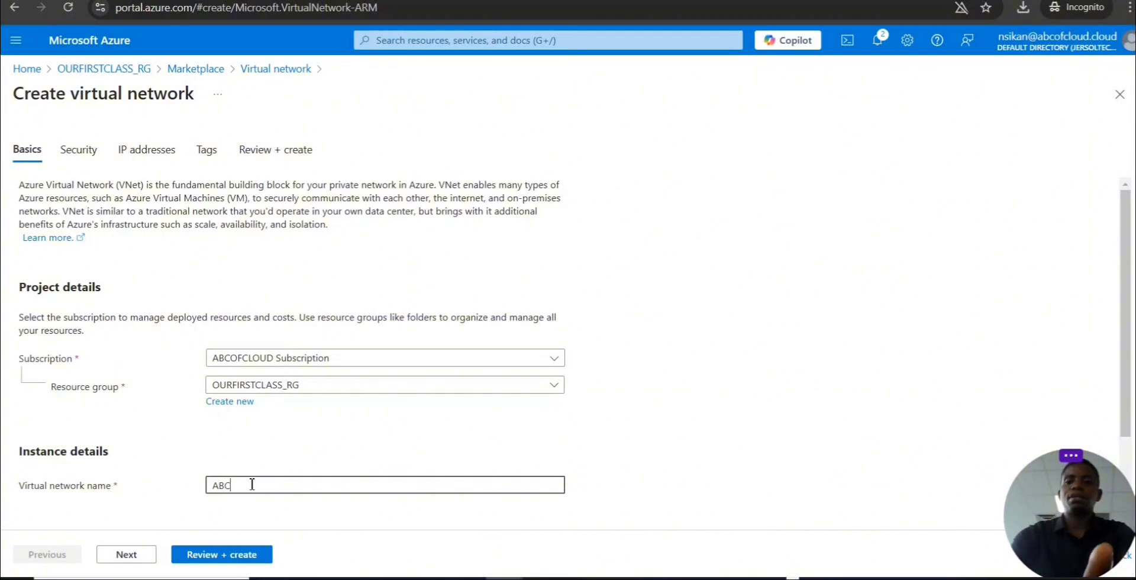
click(133, 562)
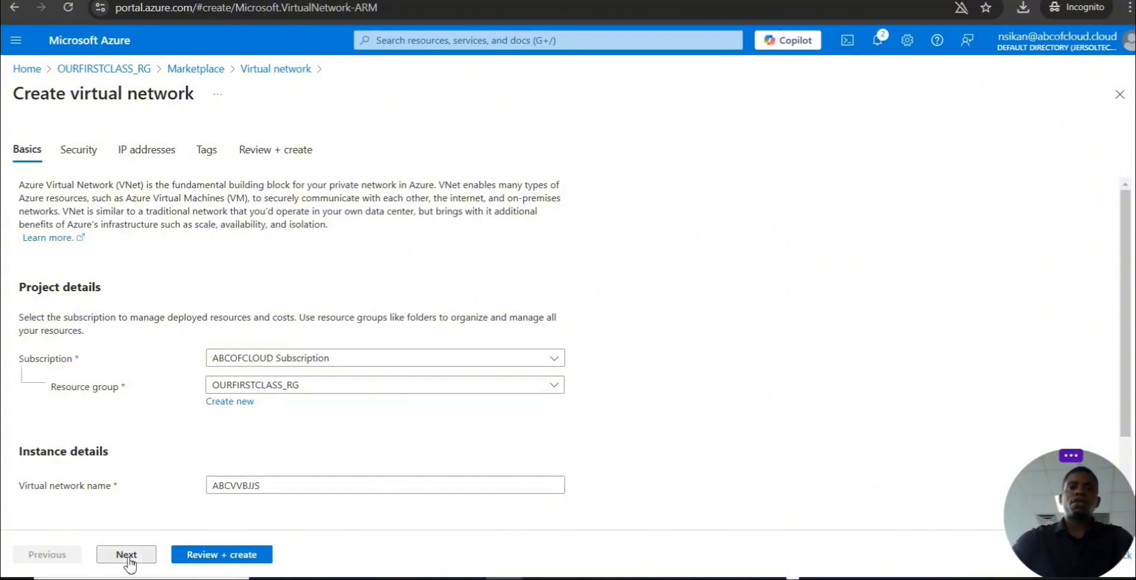
click(200, 562)
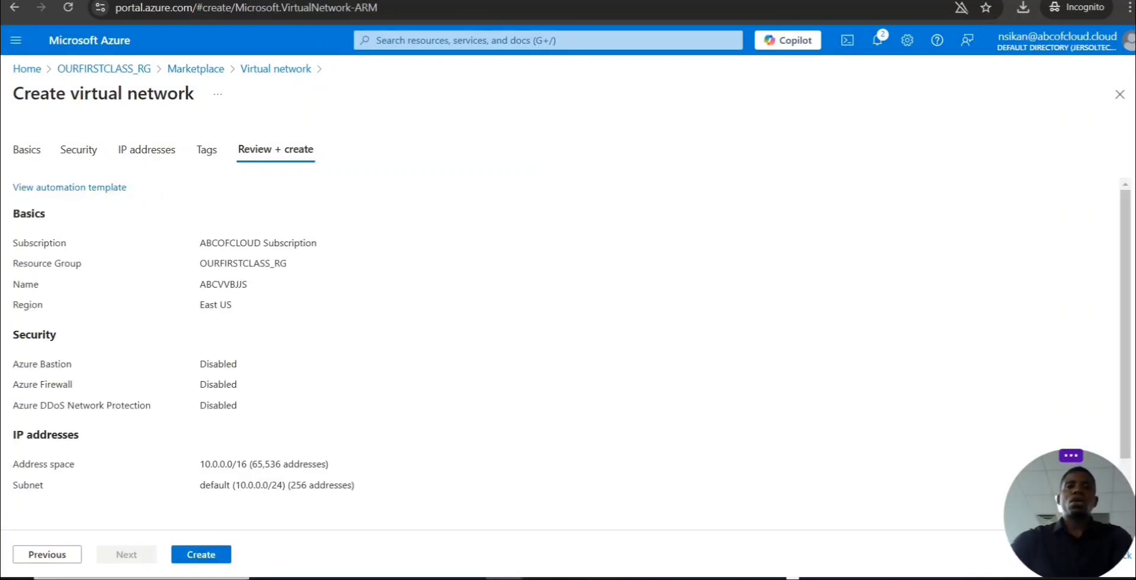
click(201, 556)
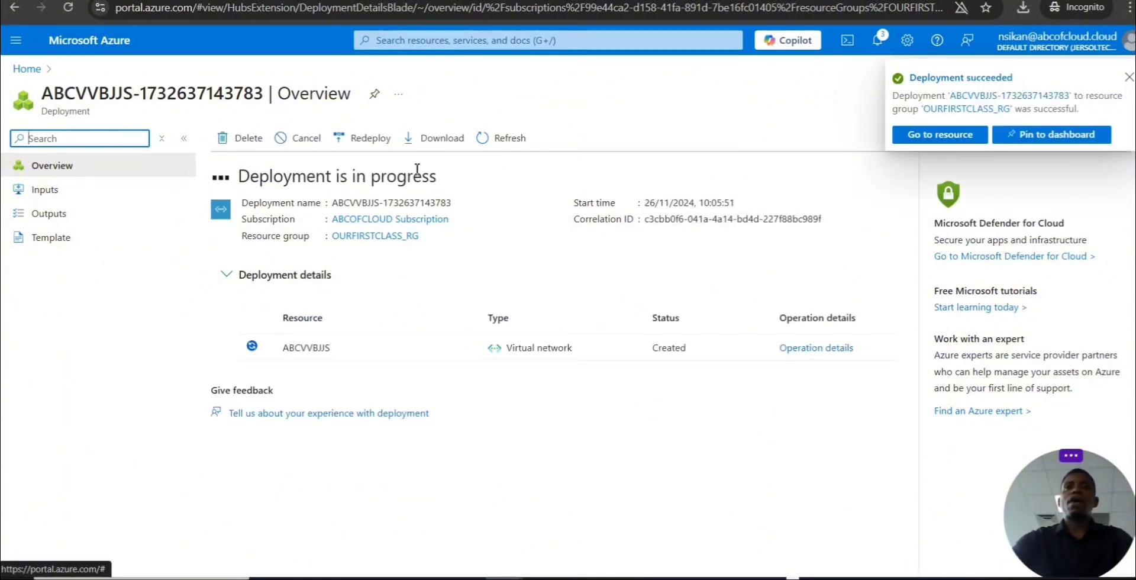
- View the deployed virtual network's overview and return through the portal home to the resource group OURFIRSTCLASS_RG
click(923, 135)
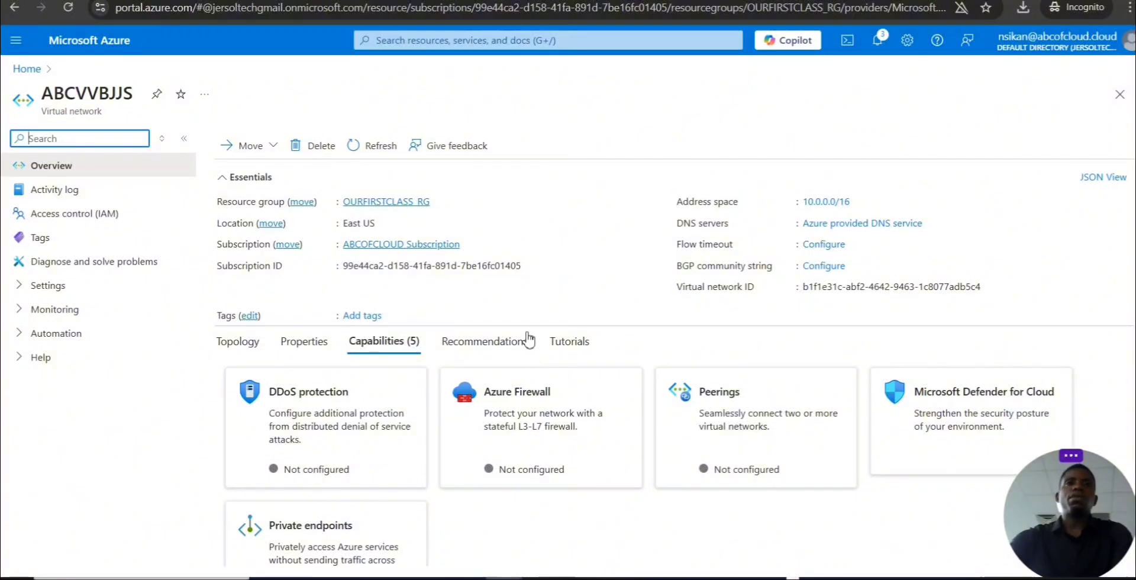
click(31, 70)
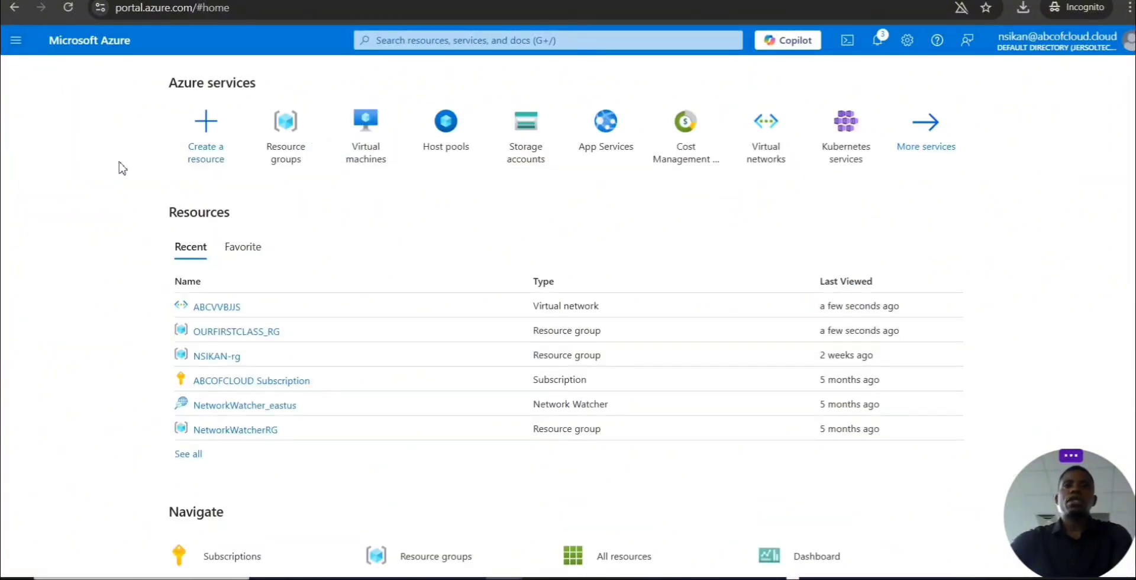
click(249, 338)
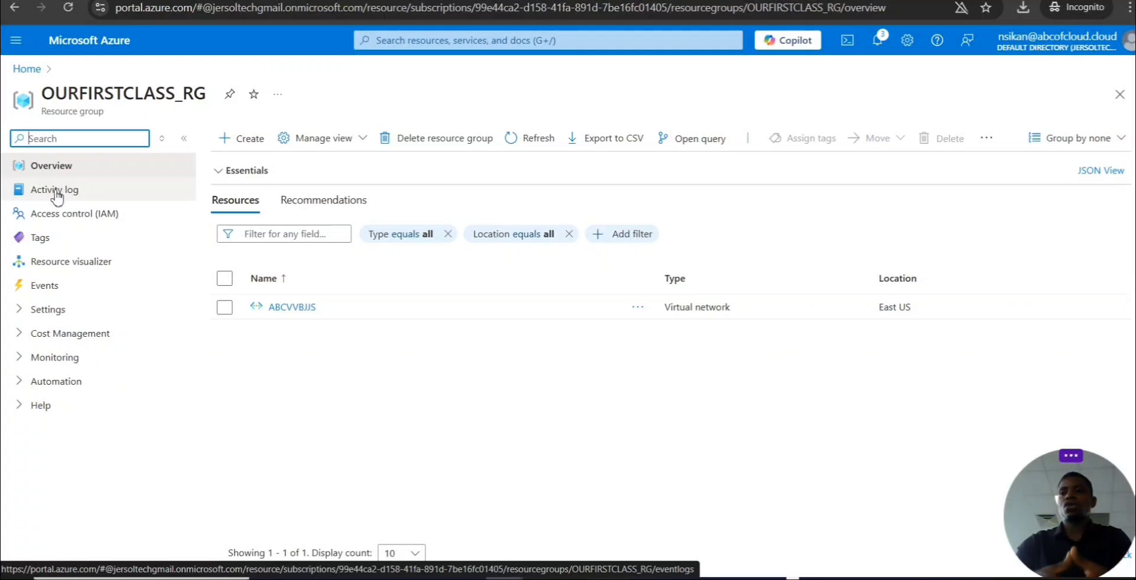
- Delete the resource group OURFIRSTCLASS_RG with its dependent virtual network, supplying the copied group name and confirming the permanent deletion
click(444, 142)
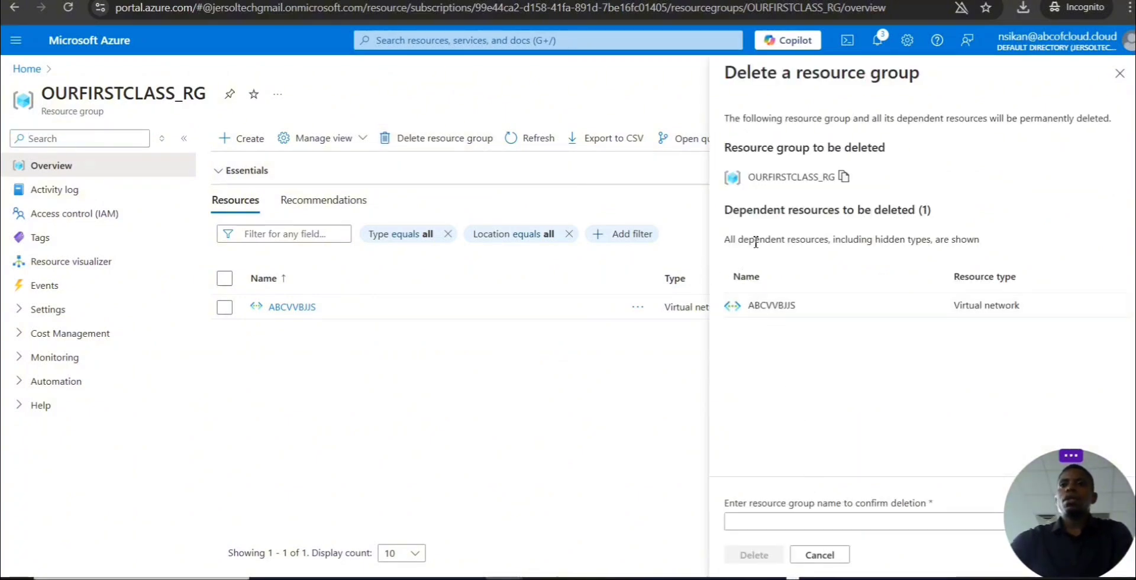
click(849, 523)
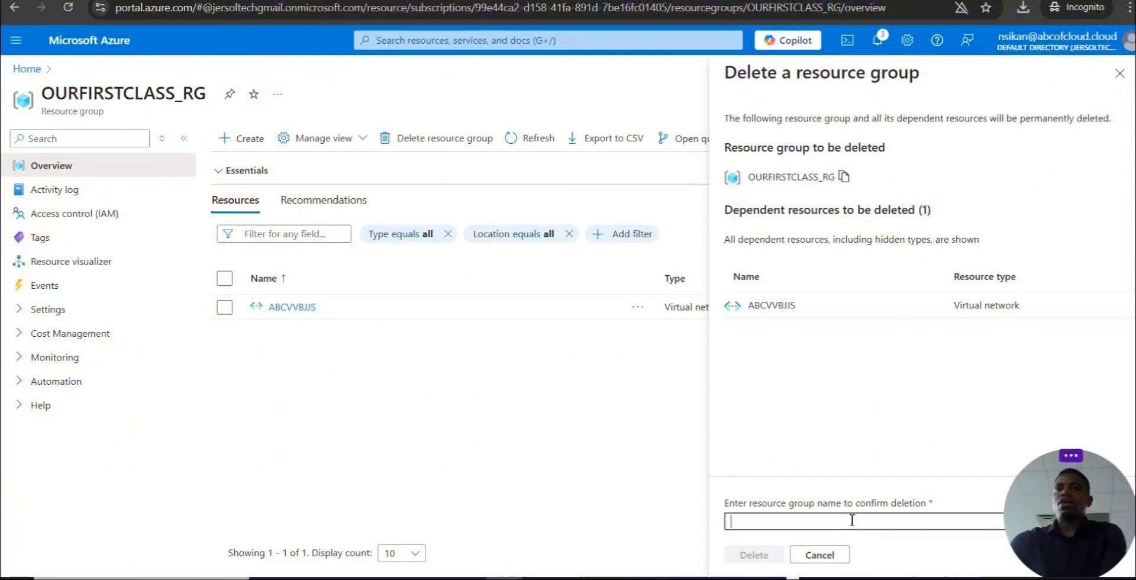
click(844, 177)
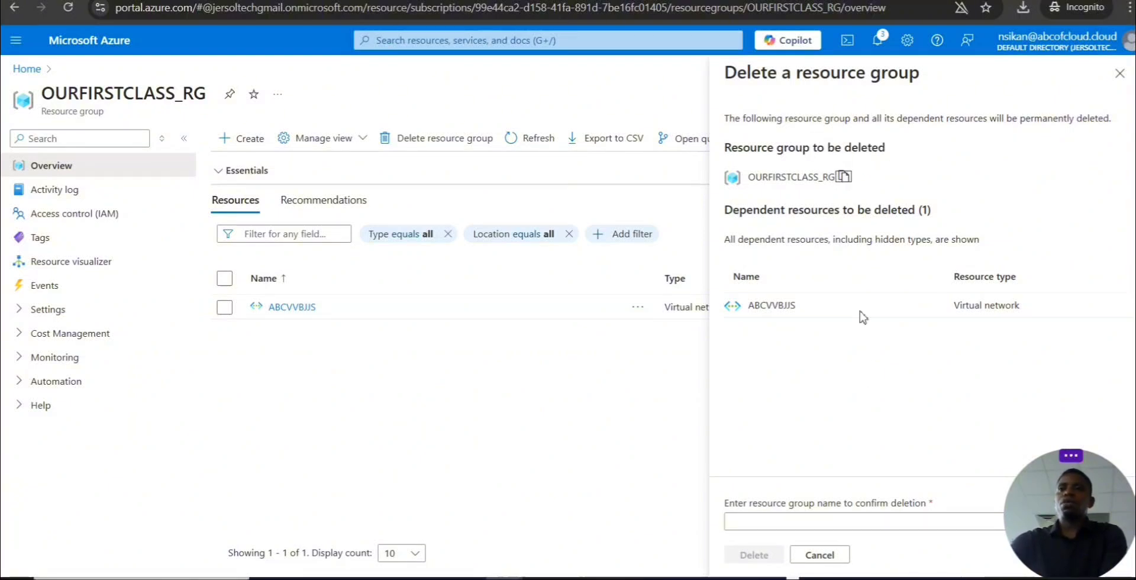
click(847, 520)
right_click(847, 519)
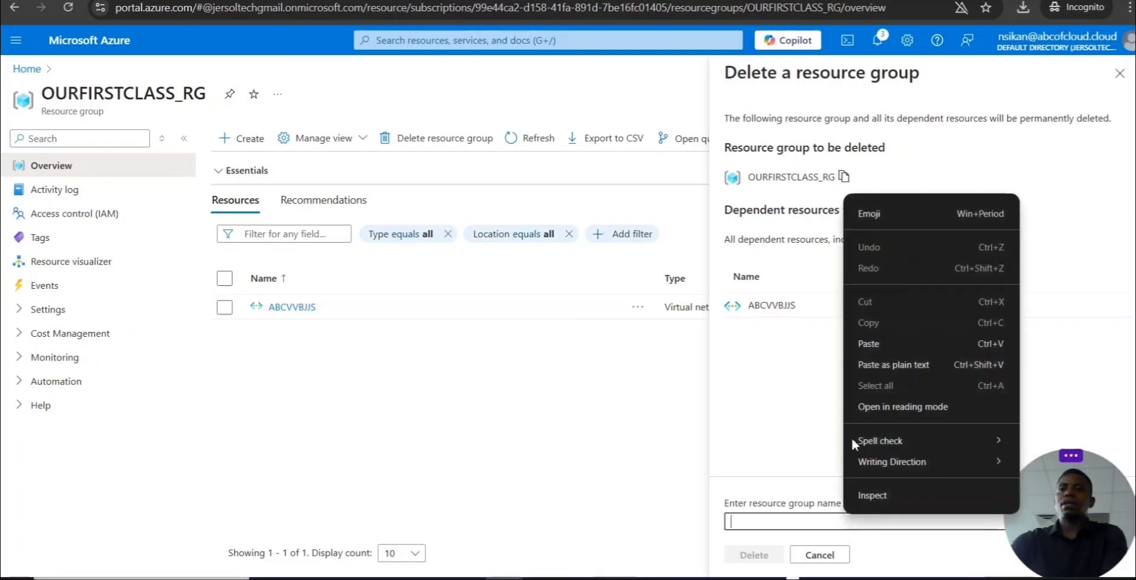
click(882, 347)
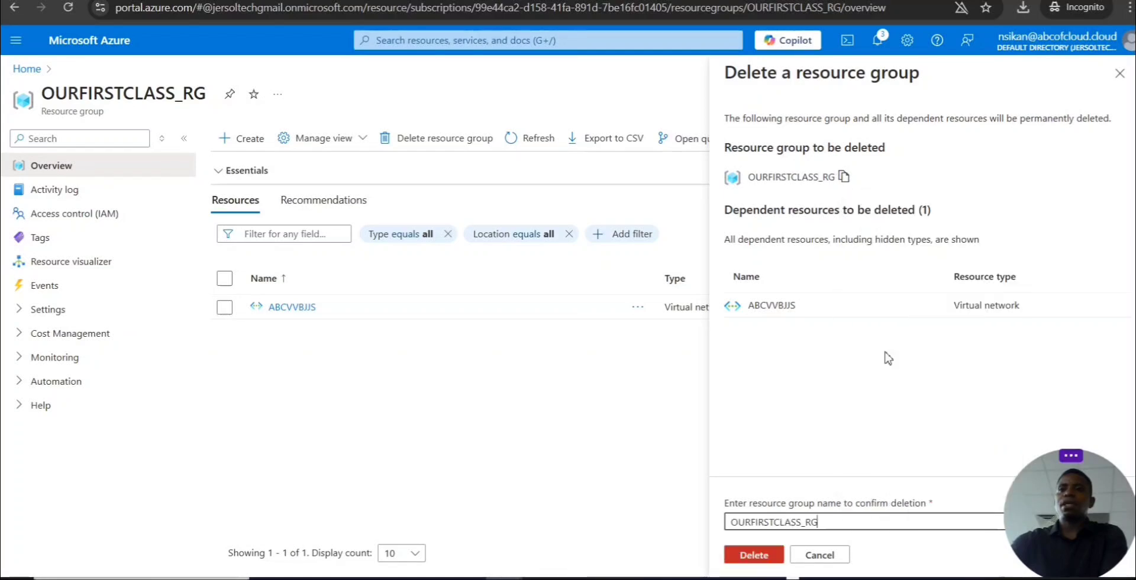
click(763, 555)
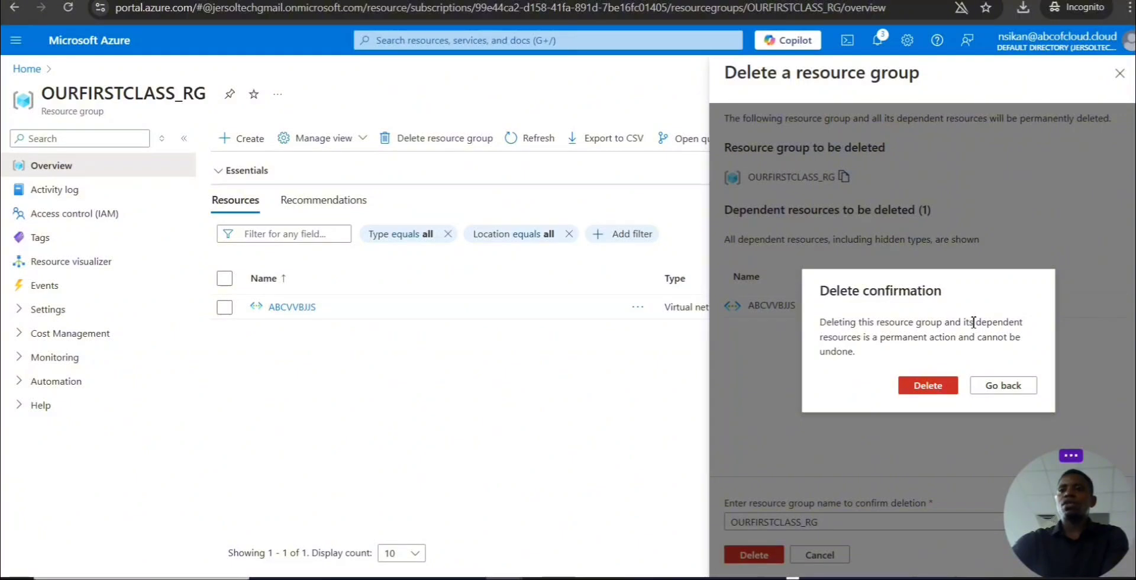
drag(973, 322, 862, 344)
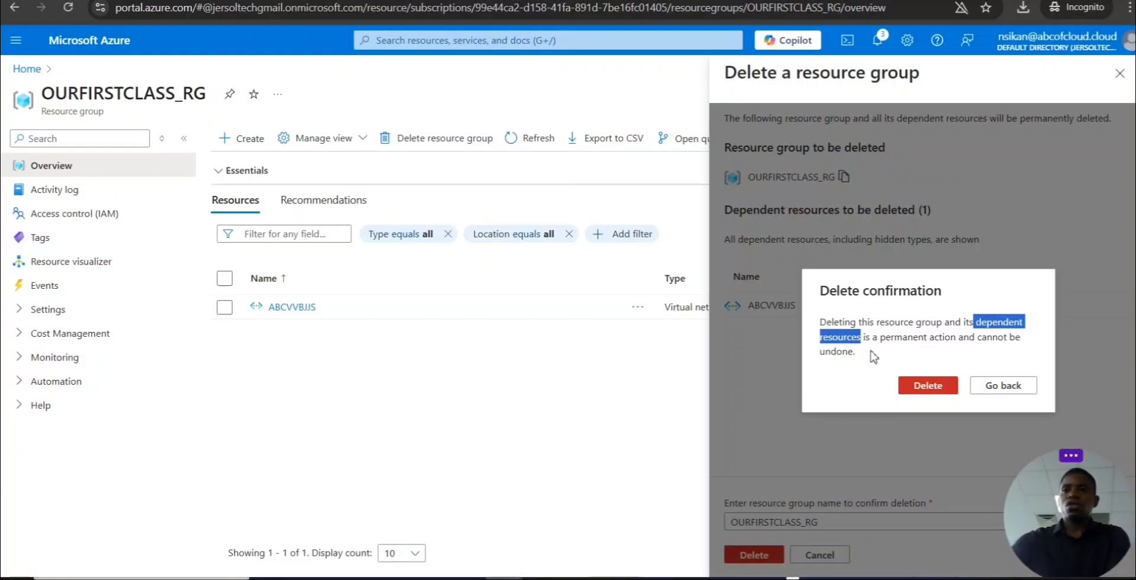
click(935, 384)
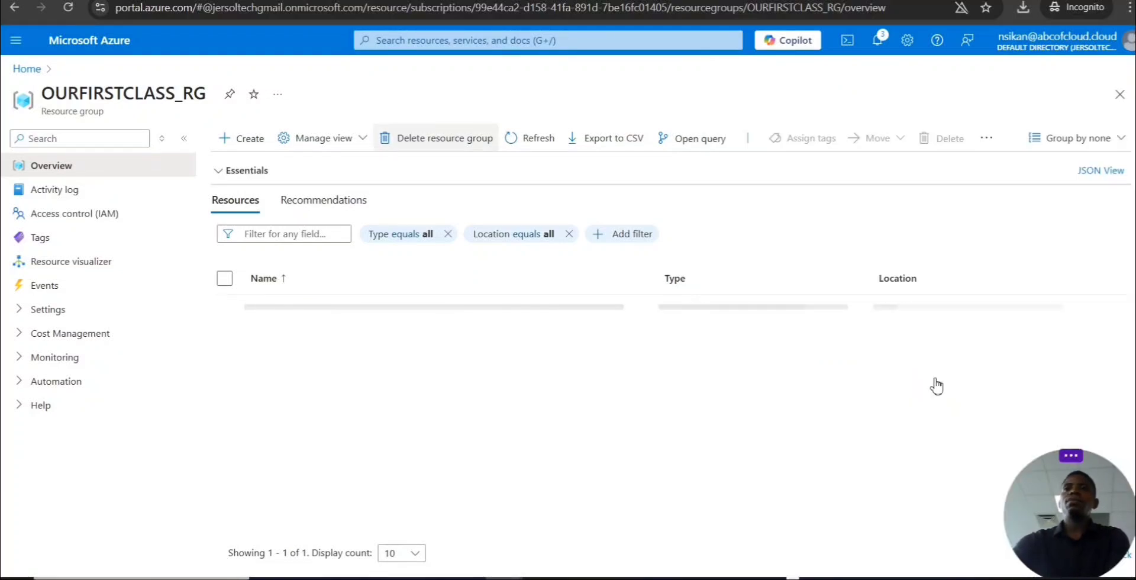